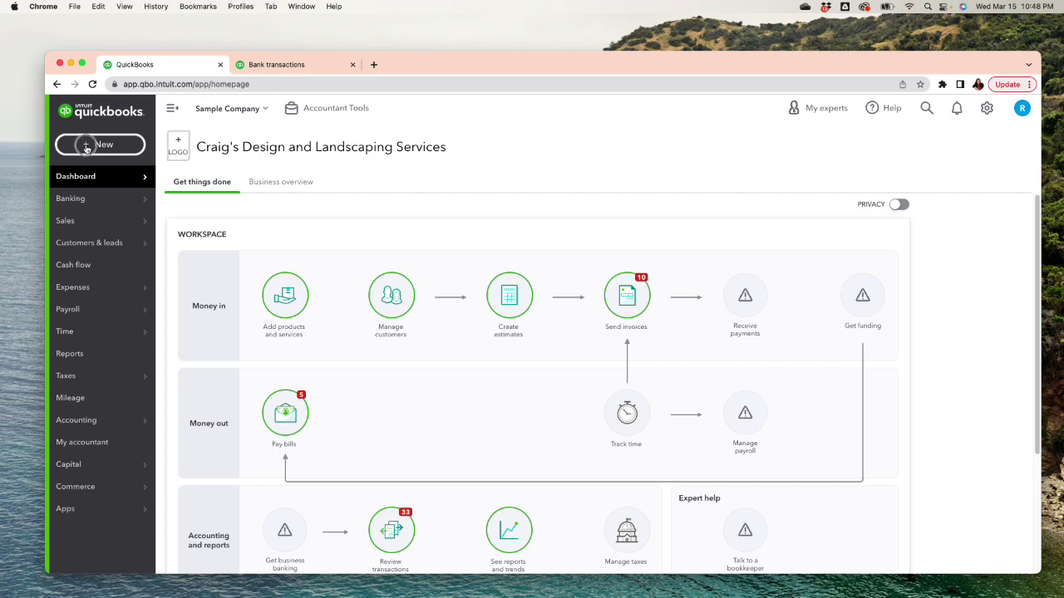
Open a blank Purchase Order form from the + New menu.
left_click(87, 146)
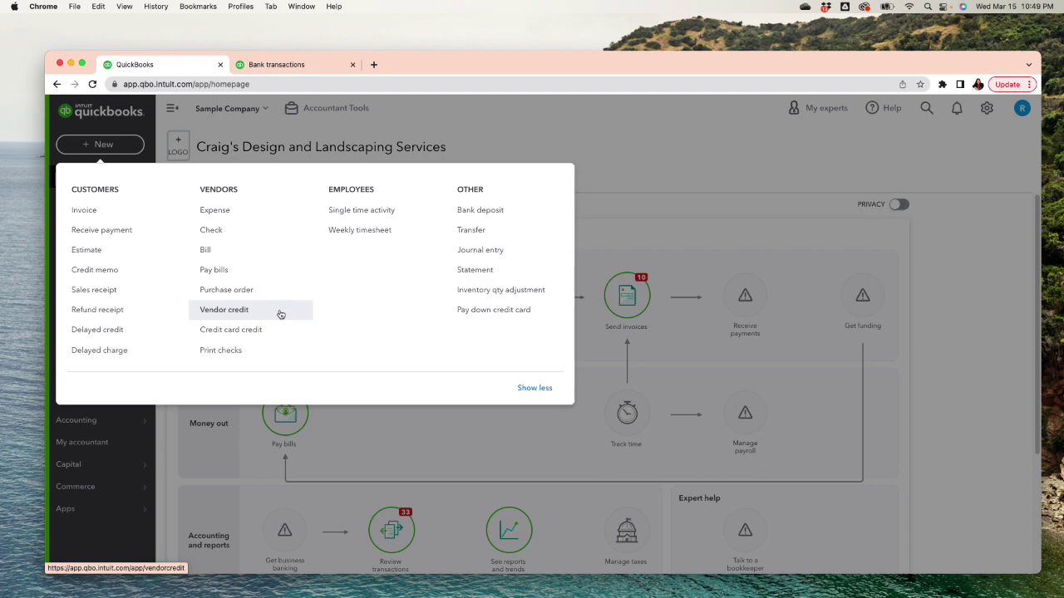
left_click(233, 292)
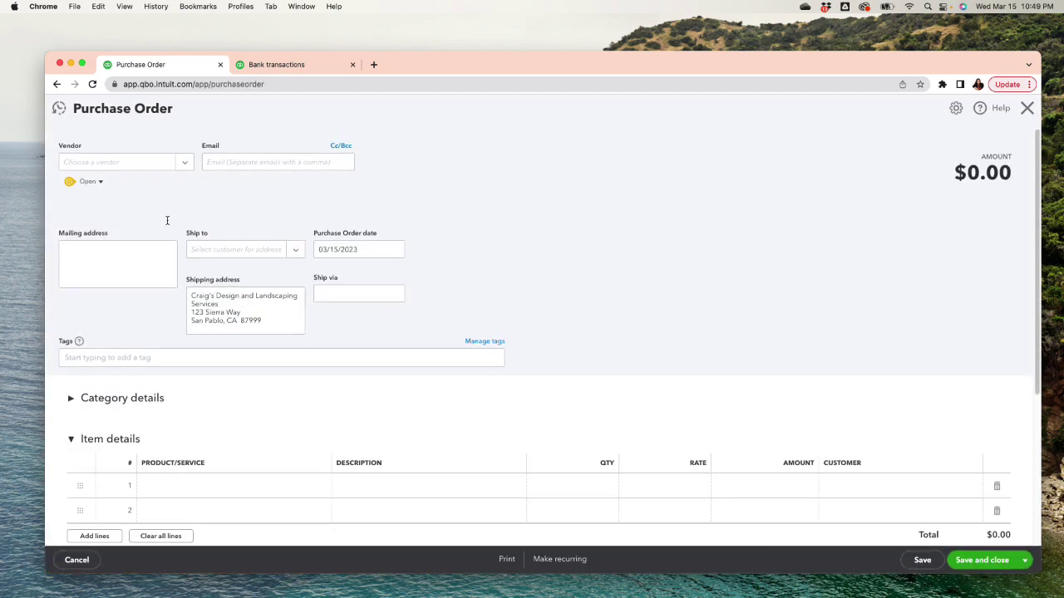
Select Norton Lumber and Building Materials as vendor and save purchase order 1005 for $205.00.
left_click(183, 169)
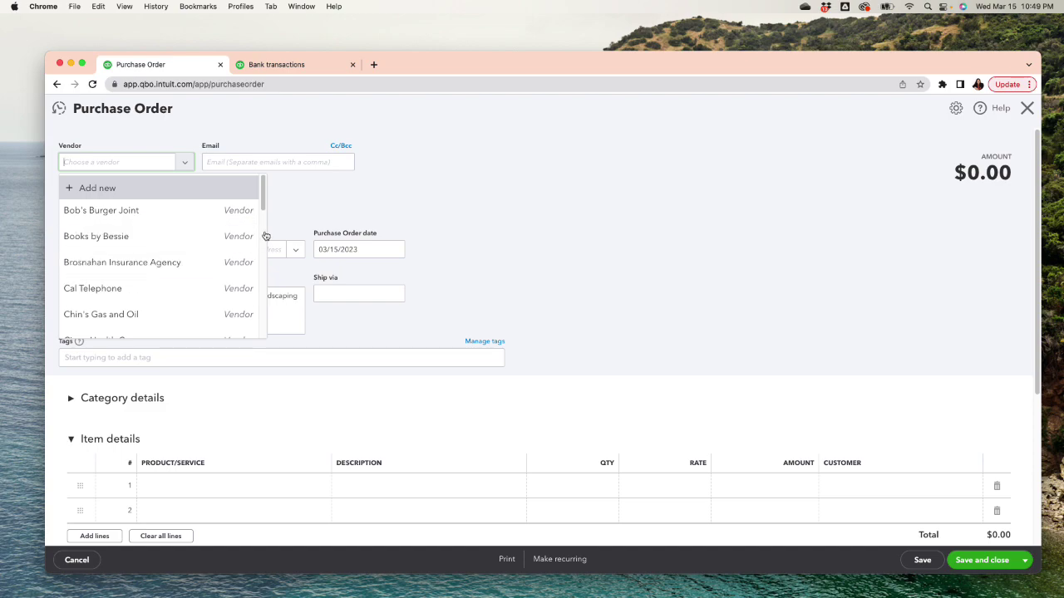
left_click_drag(264, 207, 250, 302)
left_click(145, 250)
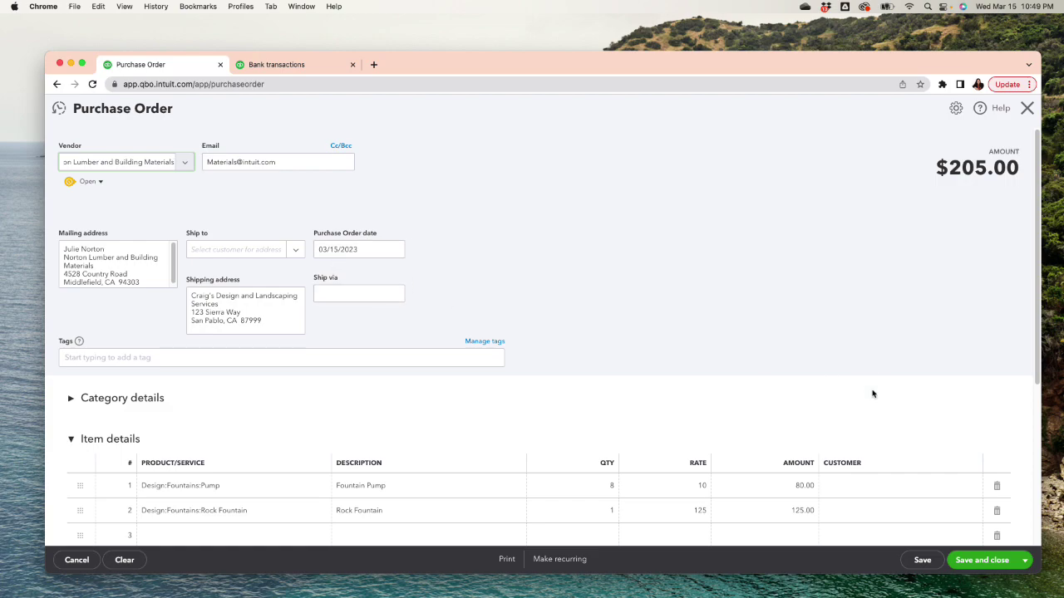
left_click(985, 561)
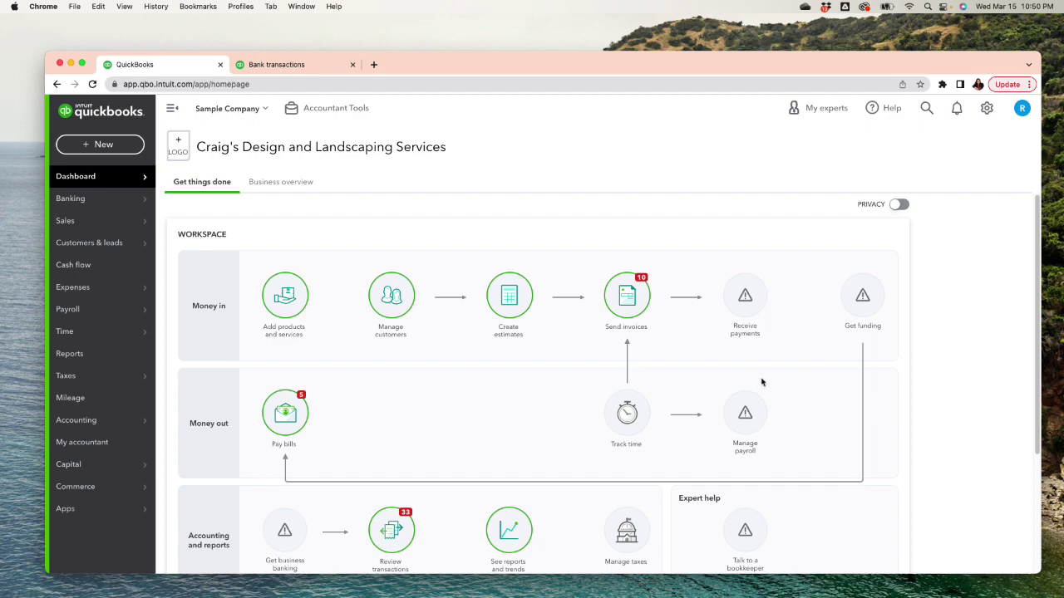
After briefly opening and closing the + New menu, go to Expenses > Vendors.
left_click(87, 145)
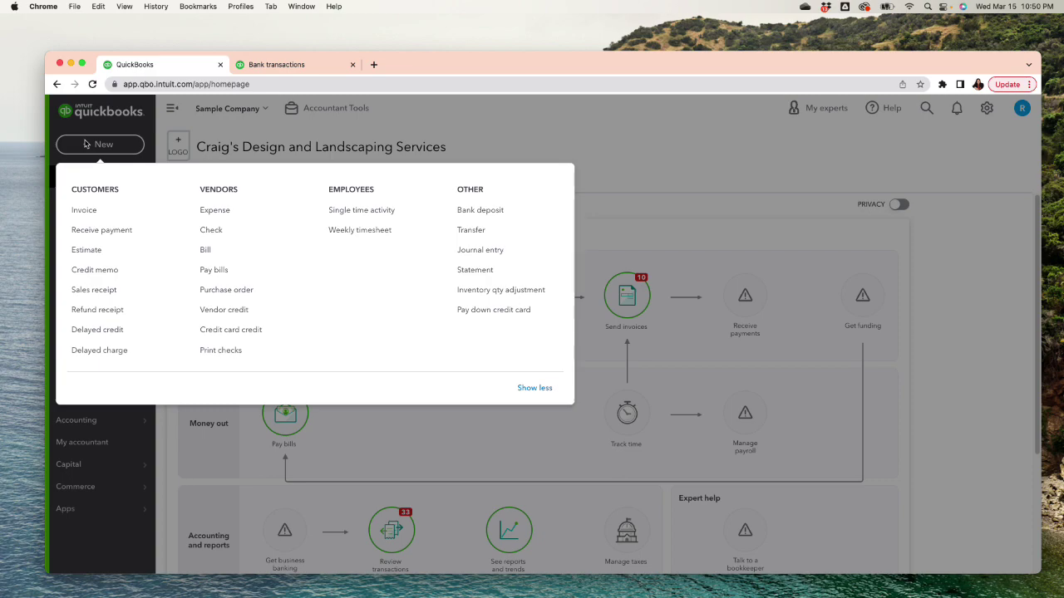
left_click(630, 148)
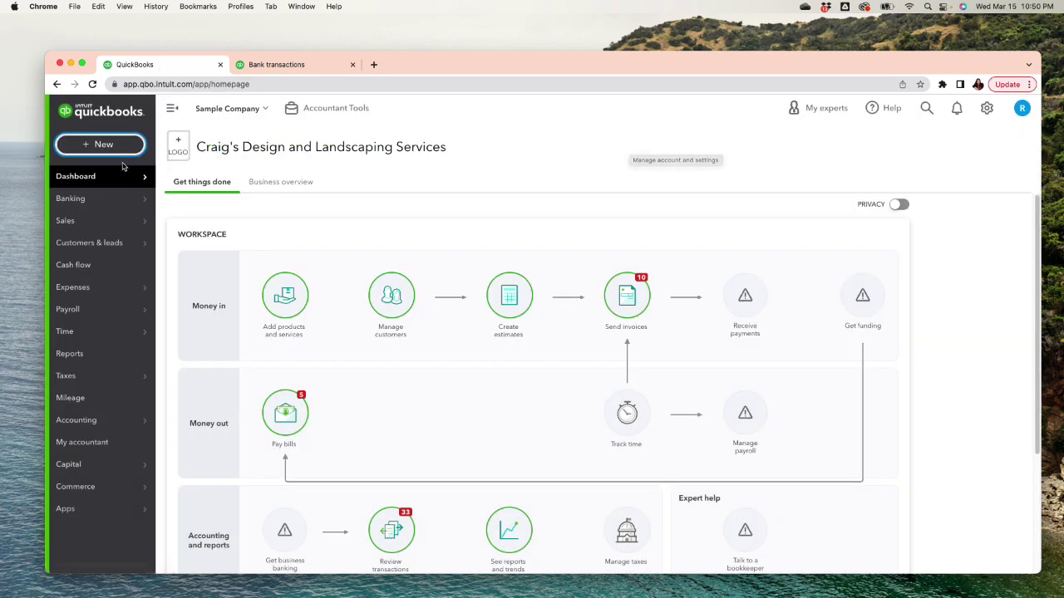
left_click(89, 148)
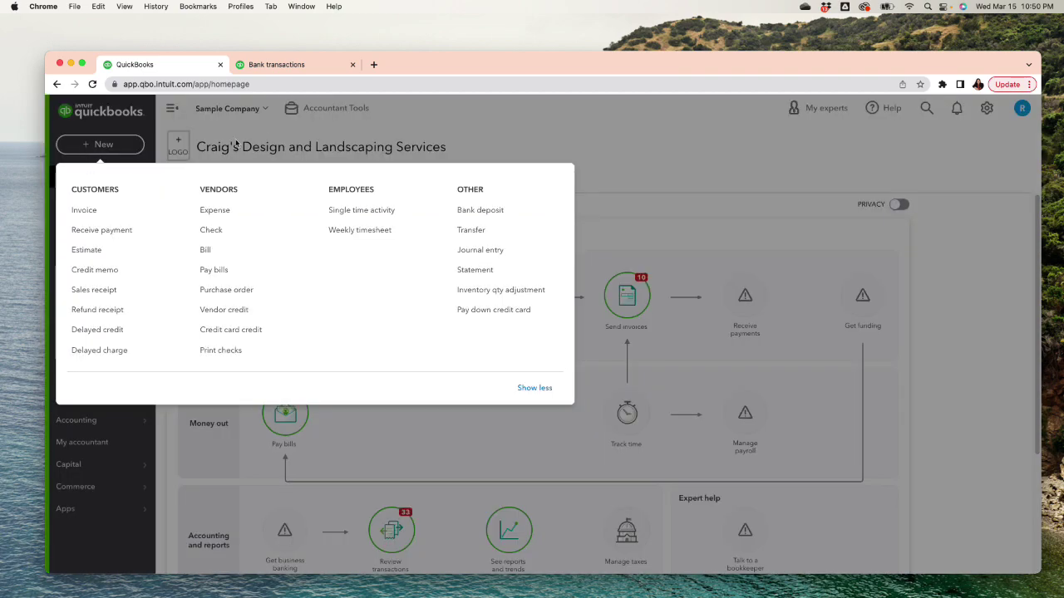
left_click(429, 127)
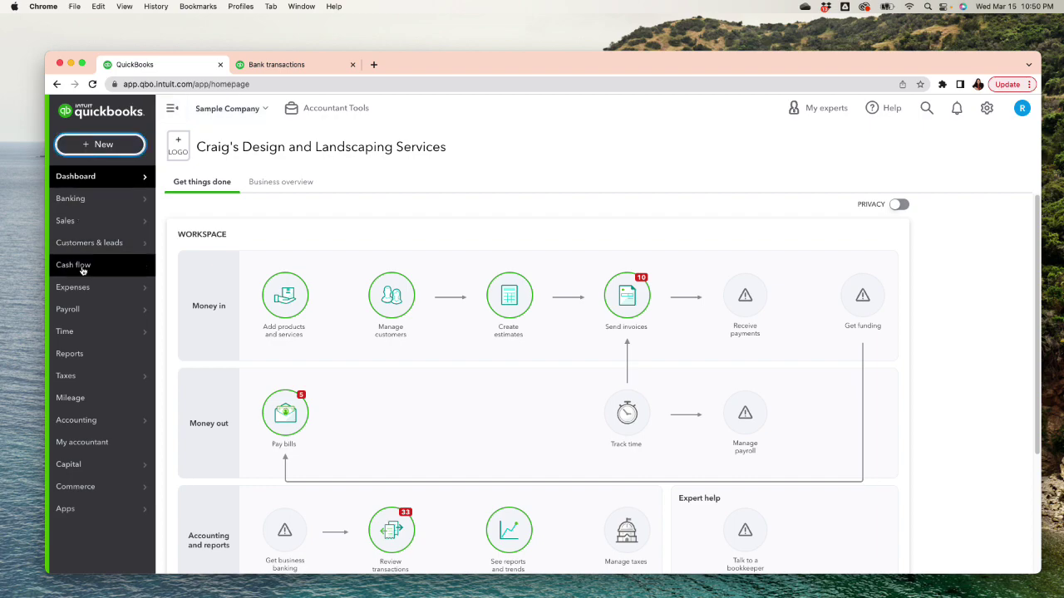
left_click(84, 147)
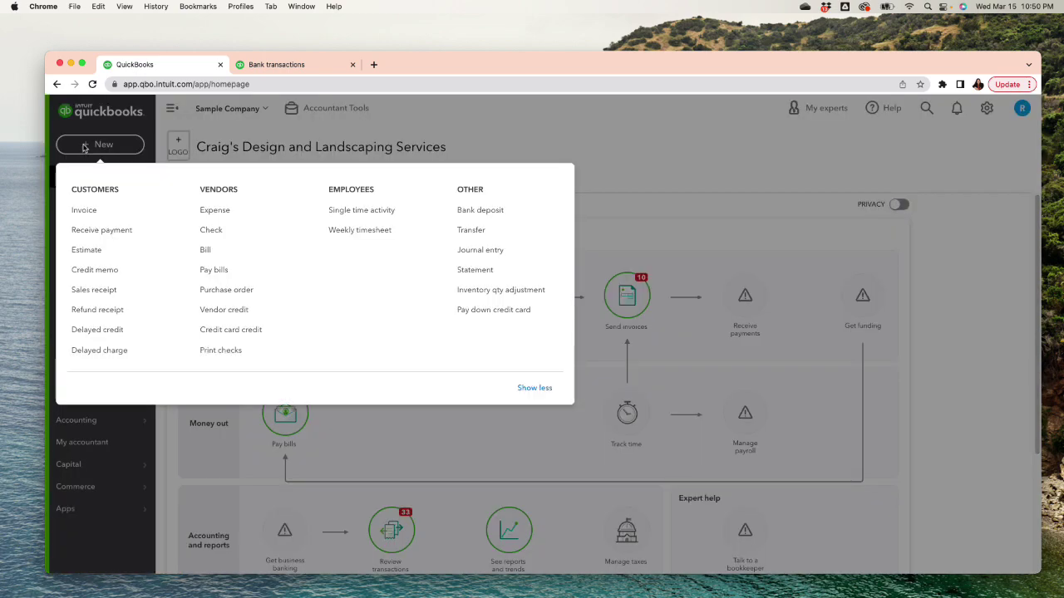
left_click(383, 124)
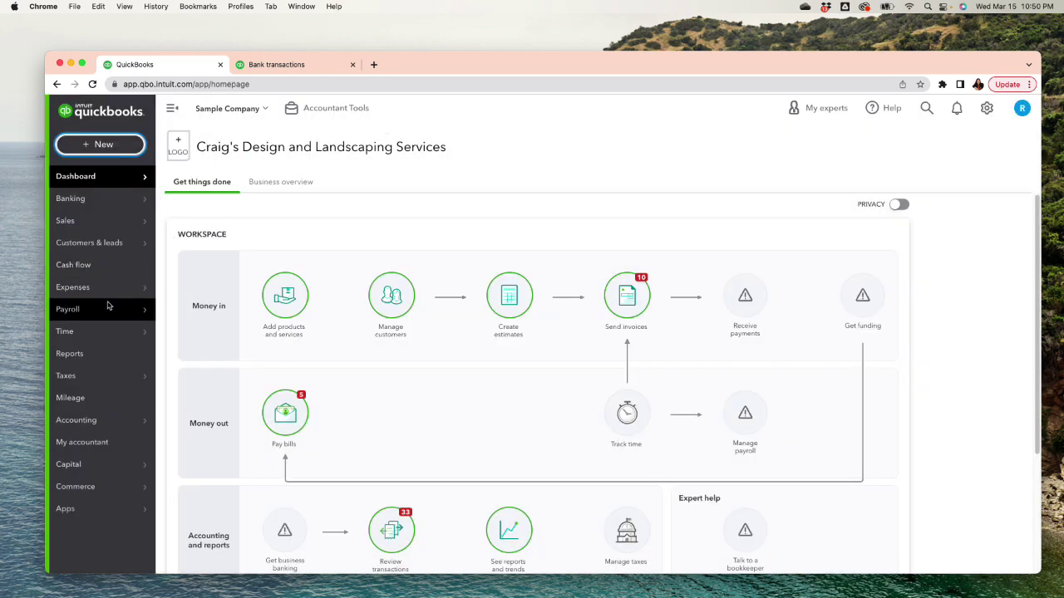
mouse_move(61, 224)
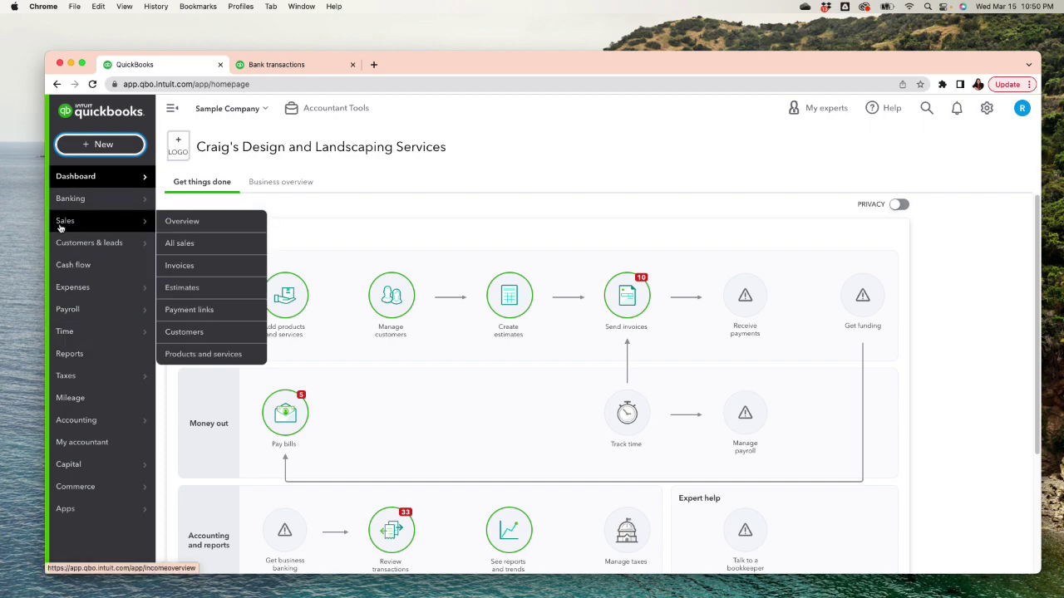
mouse_move(130, 290)
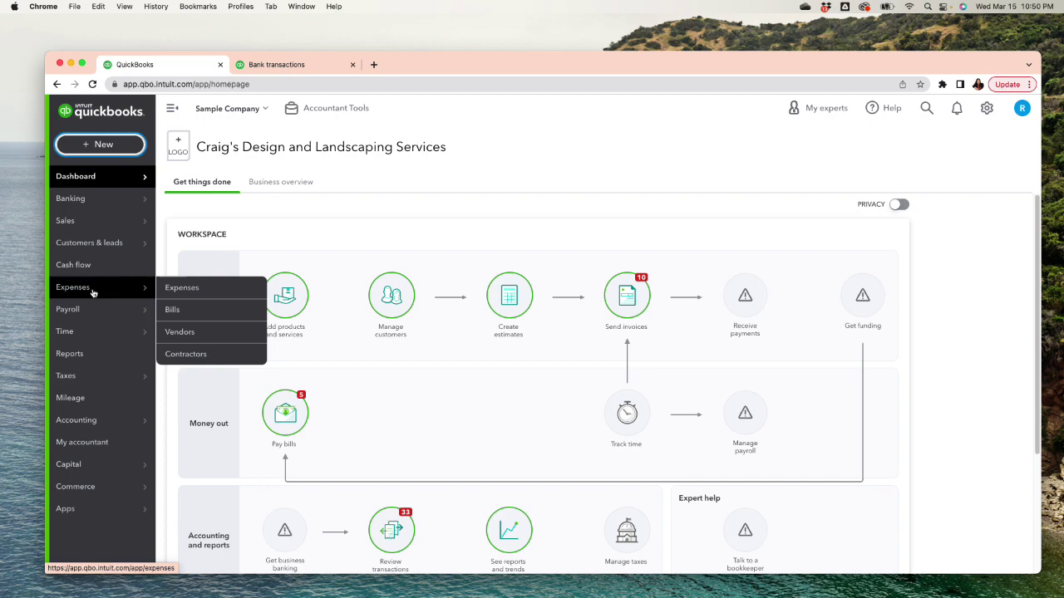
left_click(179, 332)
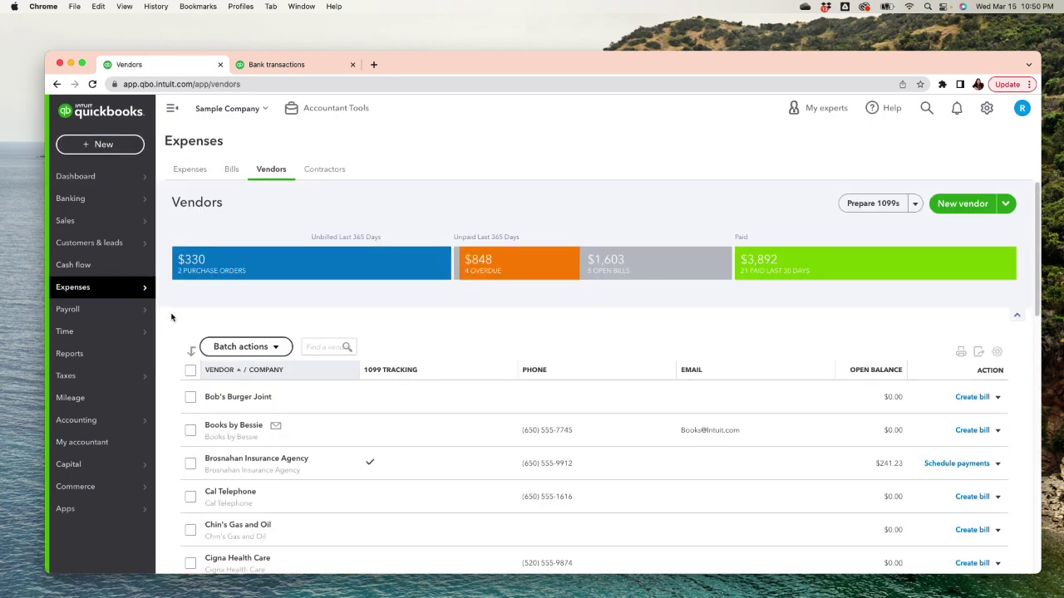
Duplicate the Vendors tab, open purchase order #1005 from Recent there, then return to Vendors.
right_click(151, 65)
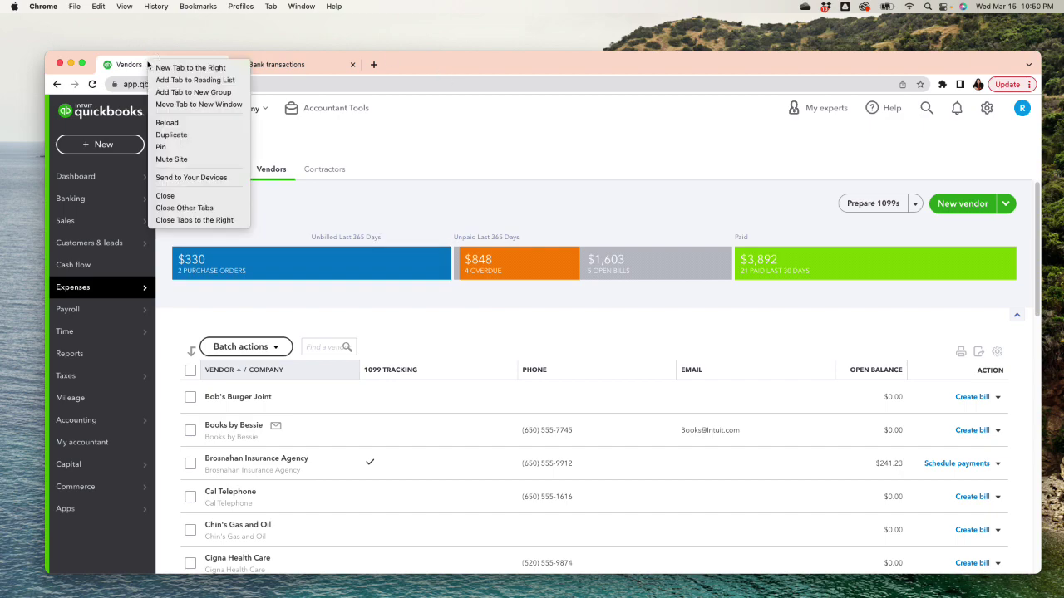
left_click(186, 136)
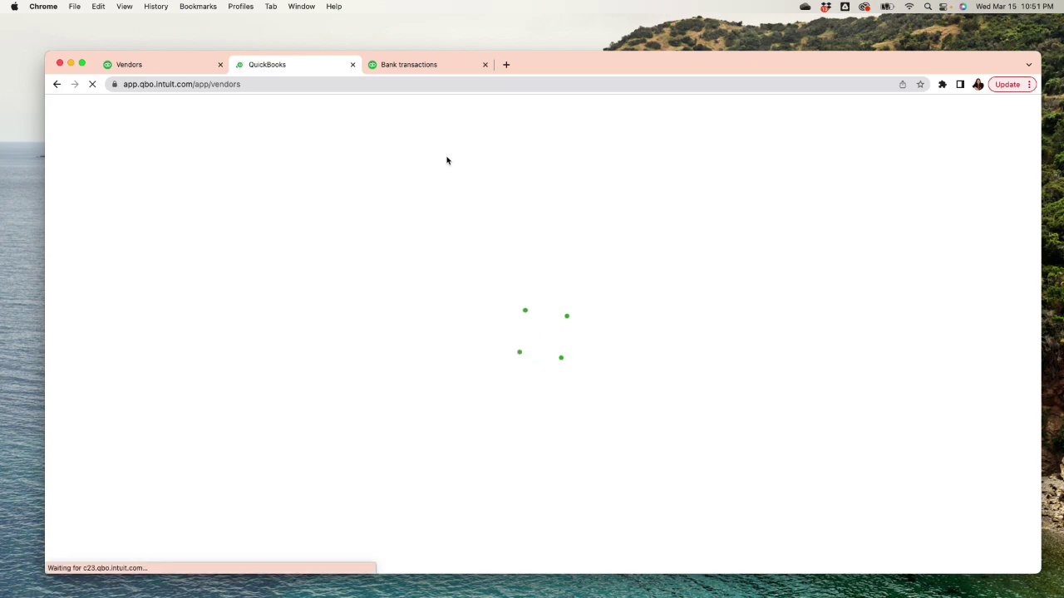
left_click(80, 144)
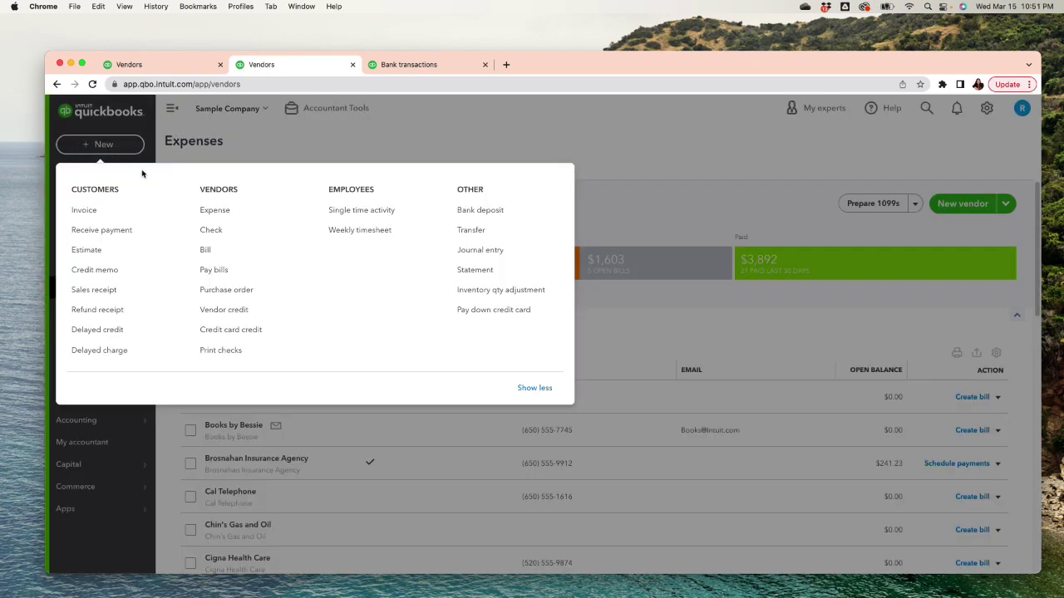
left_click(245, 289)
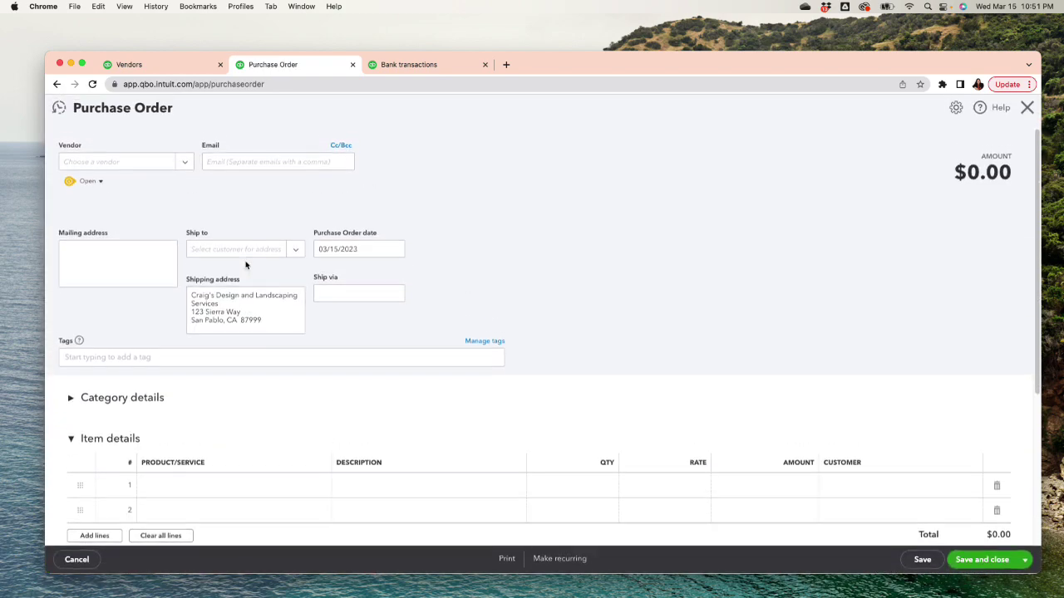
left_click(59, 117)
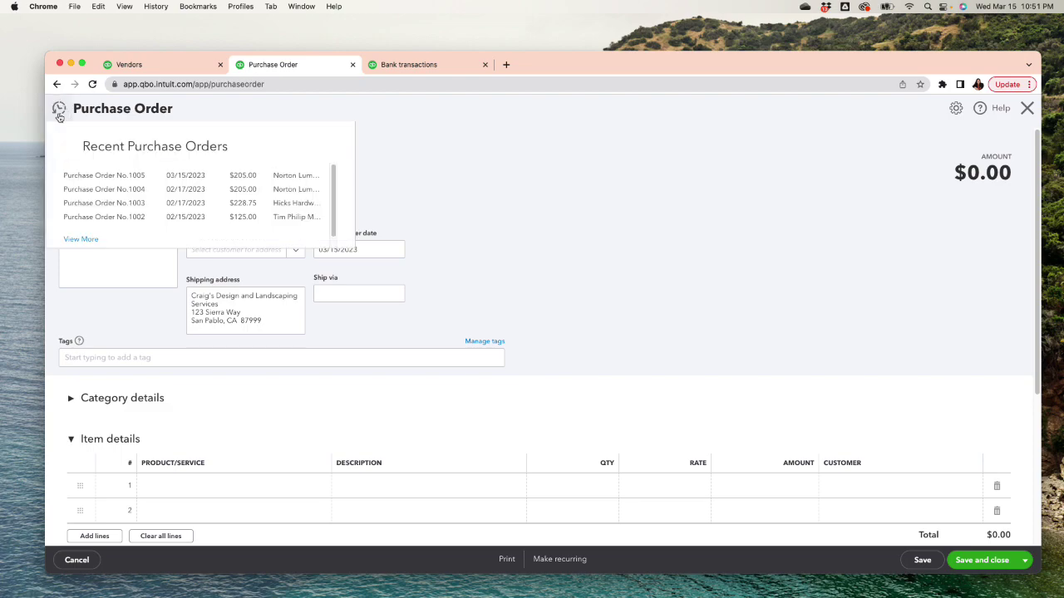
left_click(203, 175)
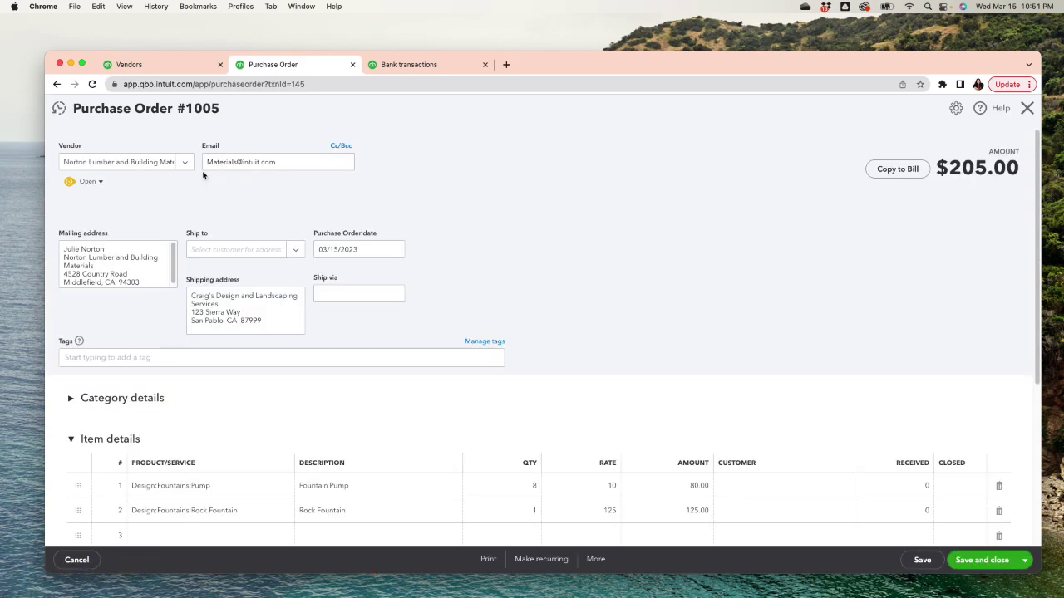
left_click(142, 67)
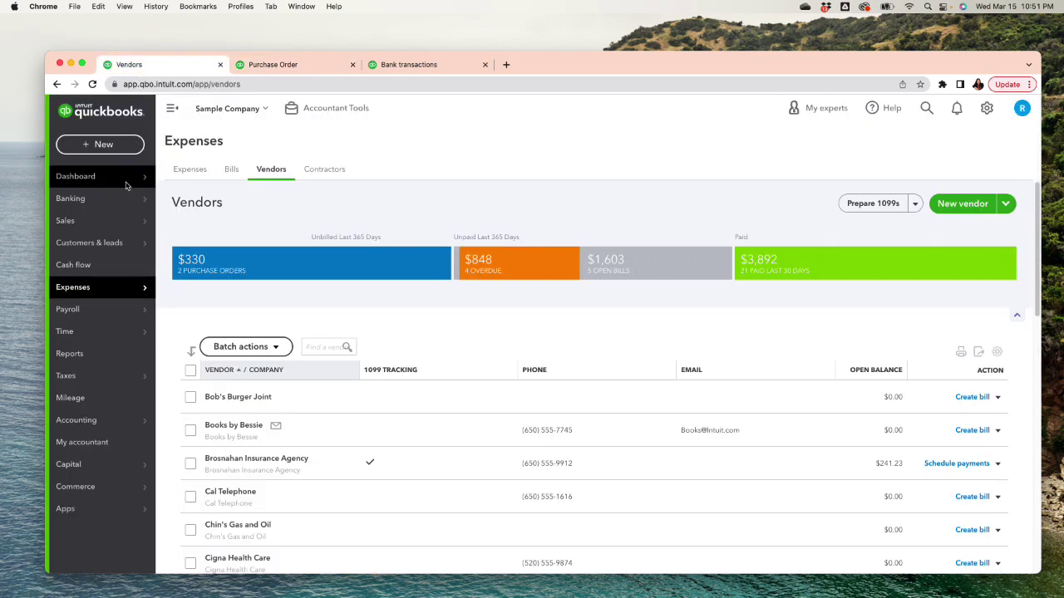
Search 'norton', open Norton Lumber and Building Materials, and copy PO 1005 to a bill.
left_click(333, 345)
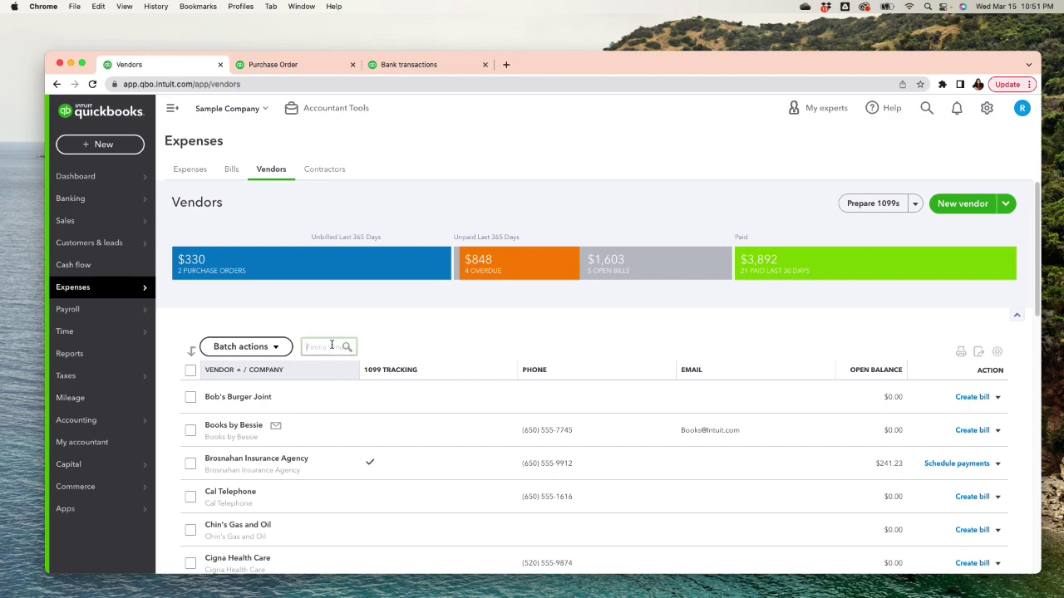
type("norton")
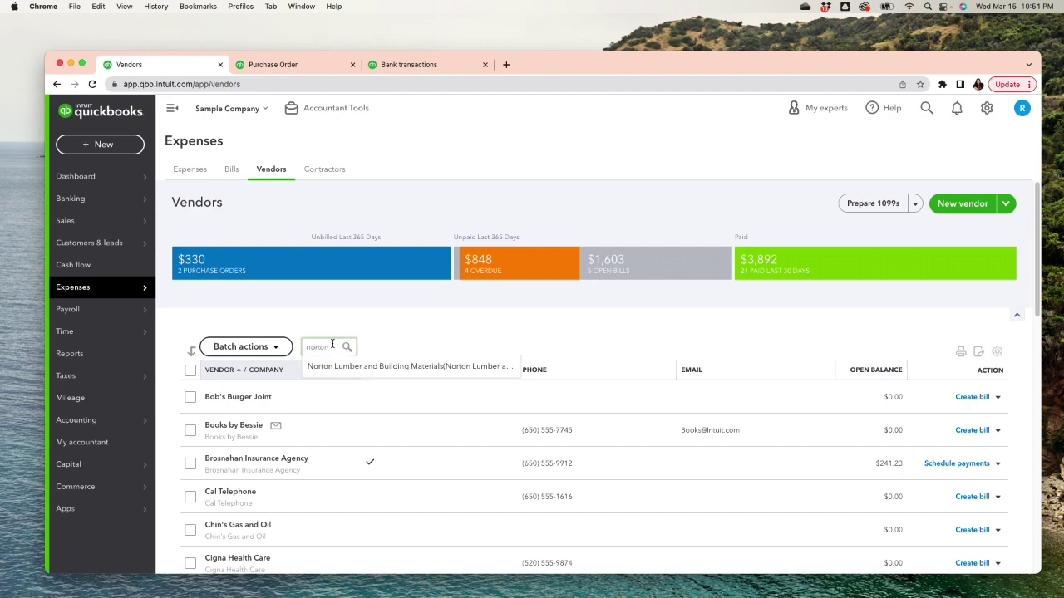
left_click(346, 367)
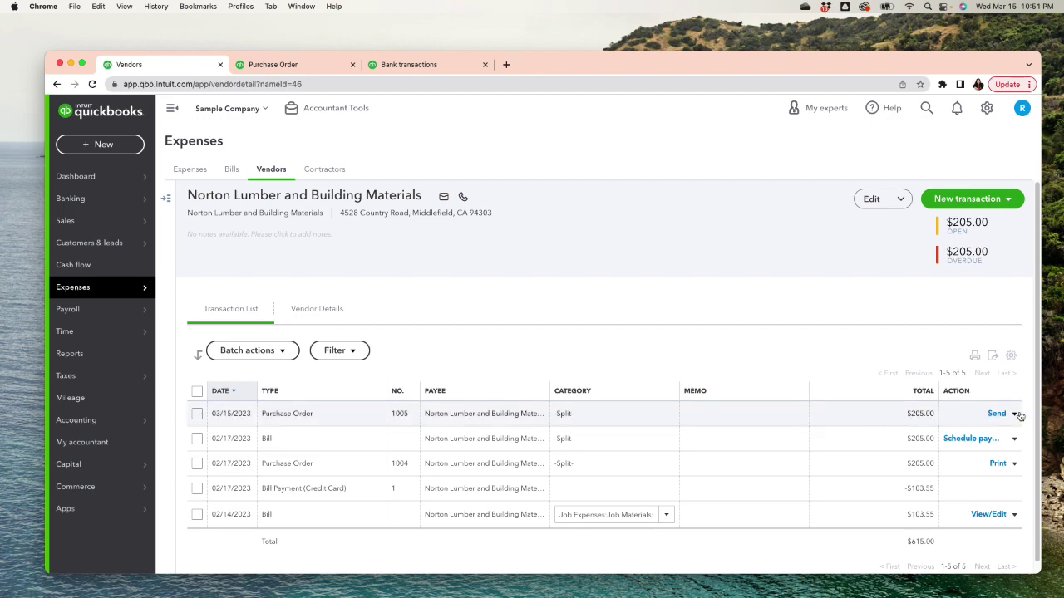
left_click(1014, 415)
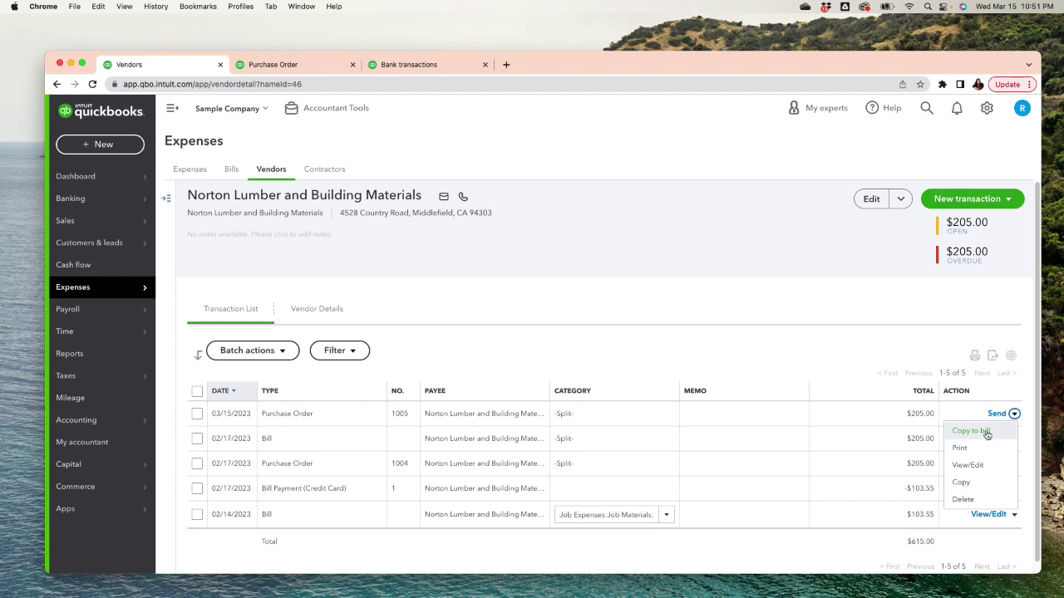
left_click(986, 433)
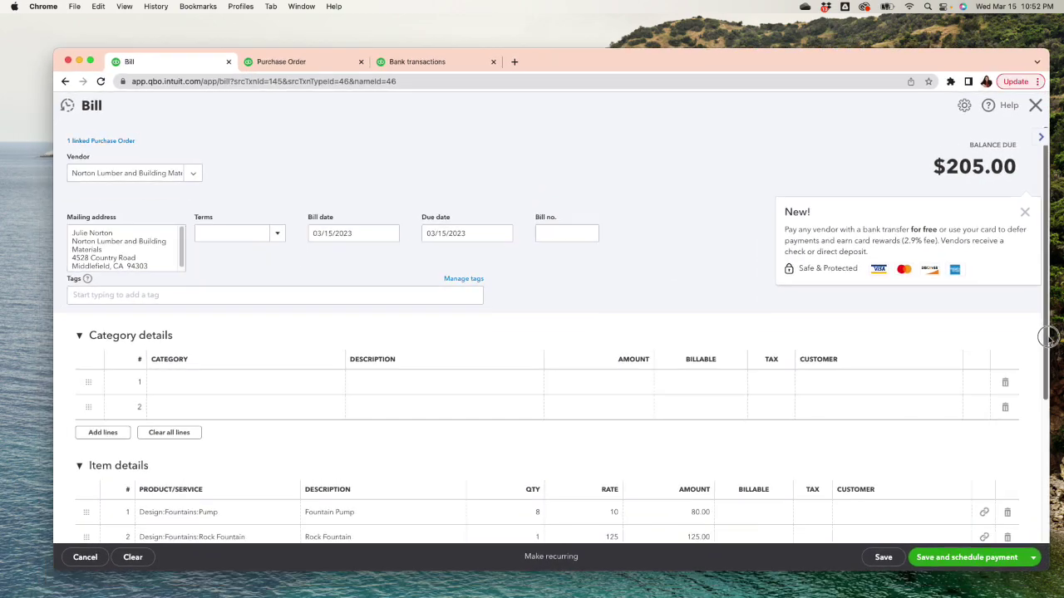
Scroll to Item details and enter 'shipping' as line 3's product/service.
left_click_drag(1047, 350, 1053, 437)
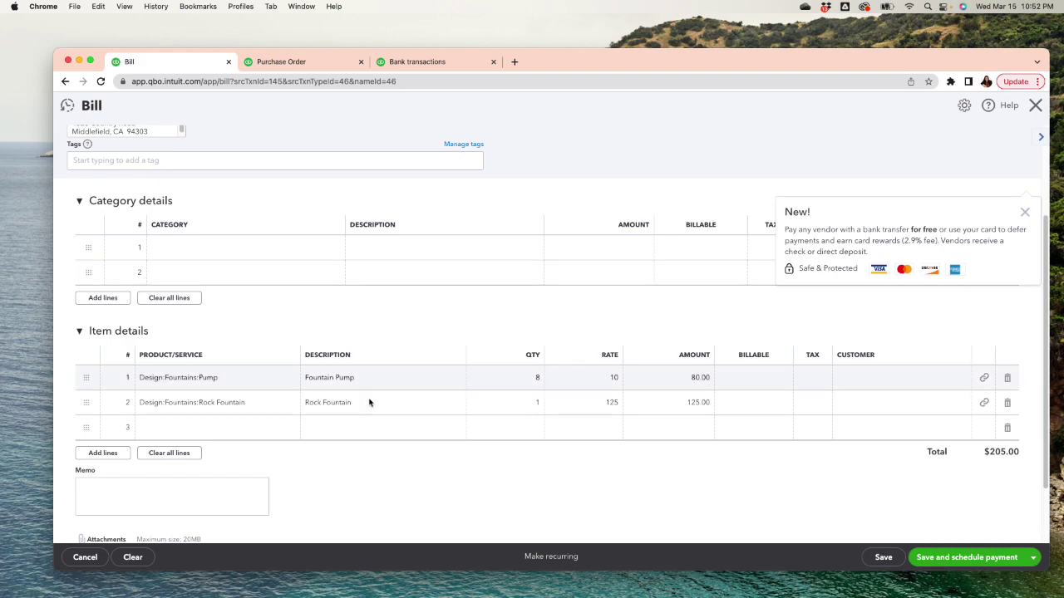
left_click(226, 426)
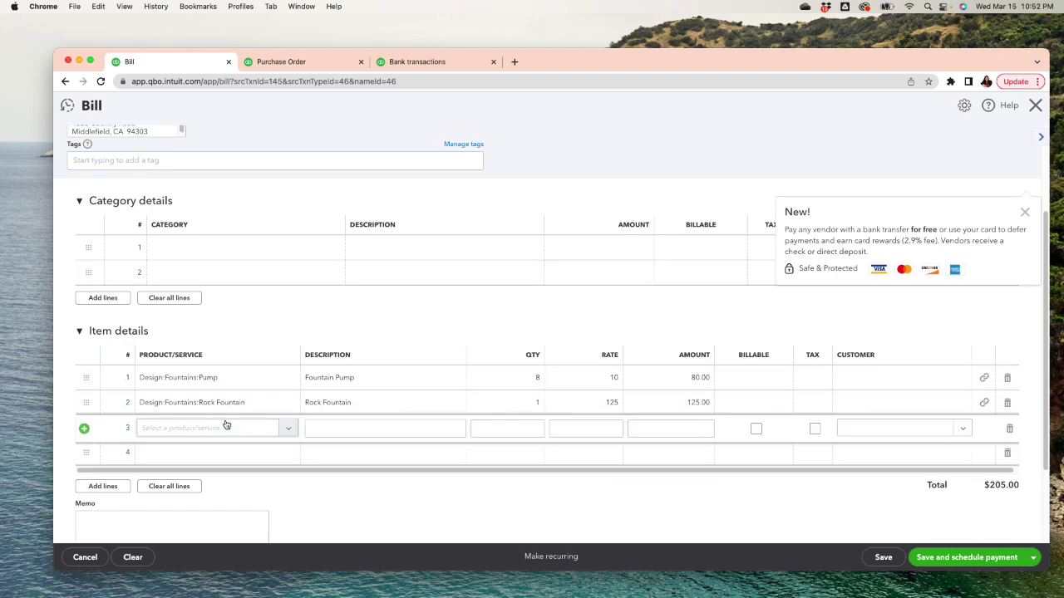
left_click(227, 429)
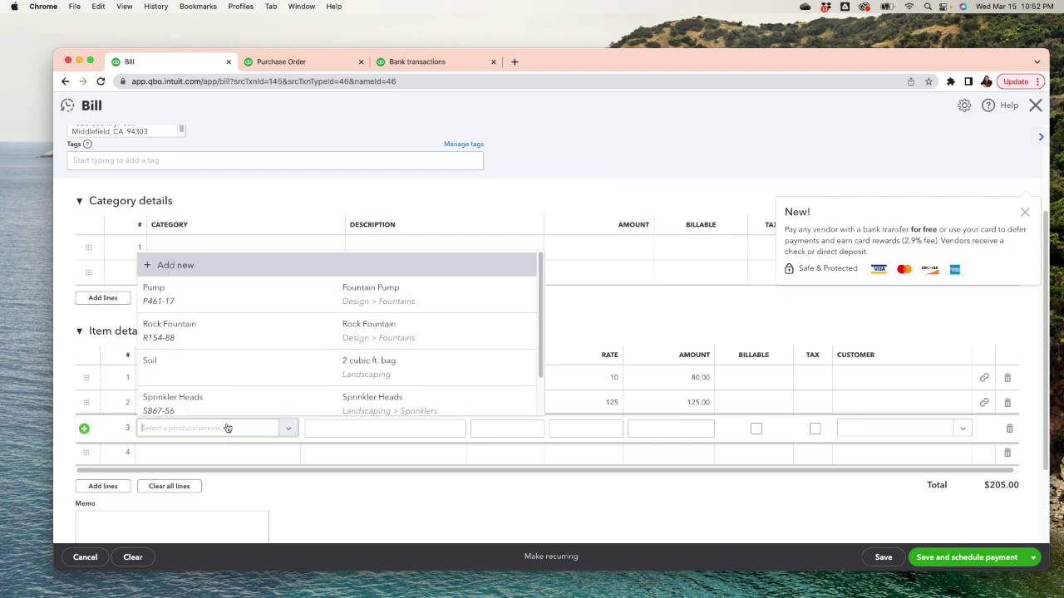
type("shipping")
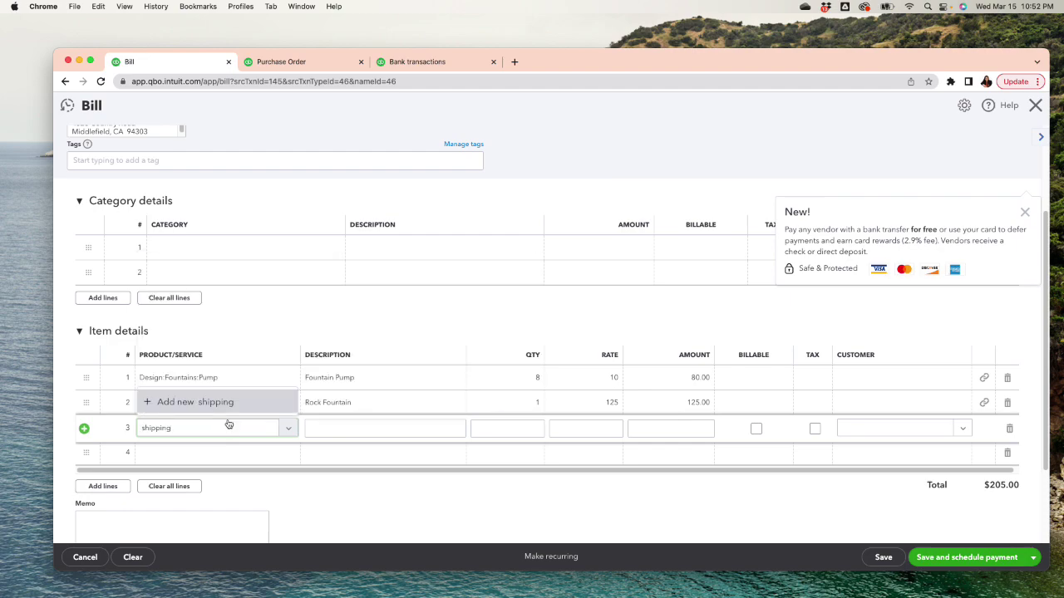
Clear the product/service search text on bill line 3, including a partial 'del' entry.
key("BackSpace")
key("BackSpace")
key("BackSpace")
key("BackSpace")
key("BackSpace")
key("BackSpace")
key("BackSpace")
key("BackSpace")
type("de")
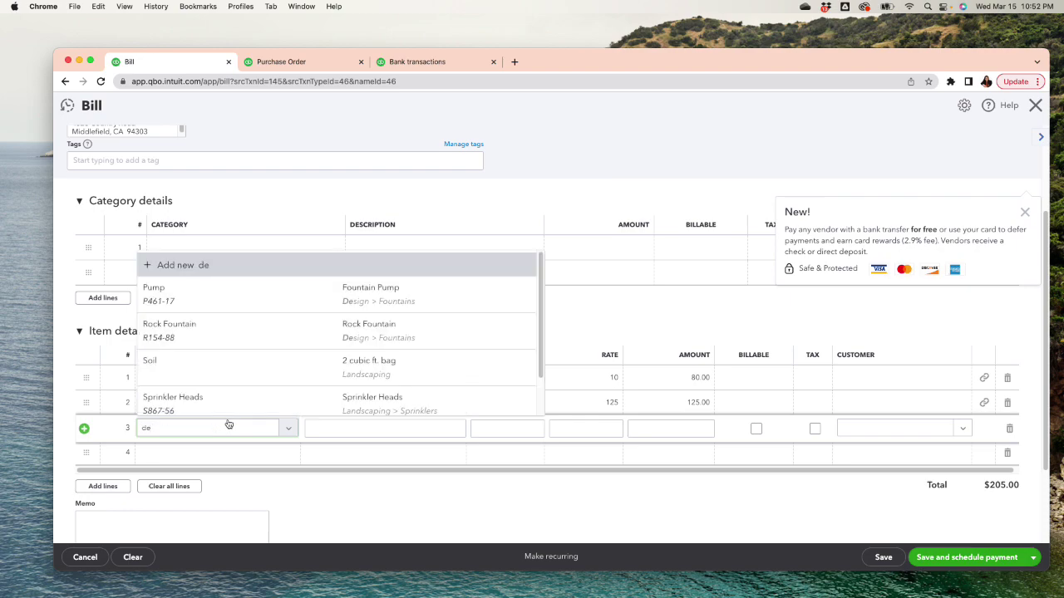
type("l")
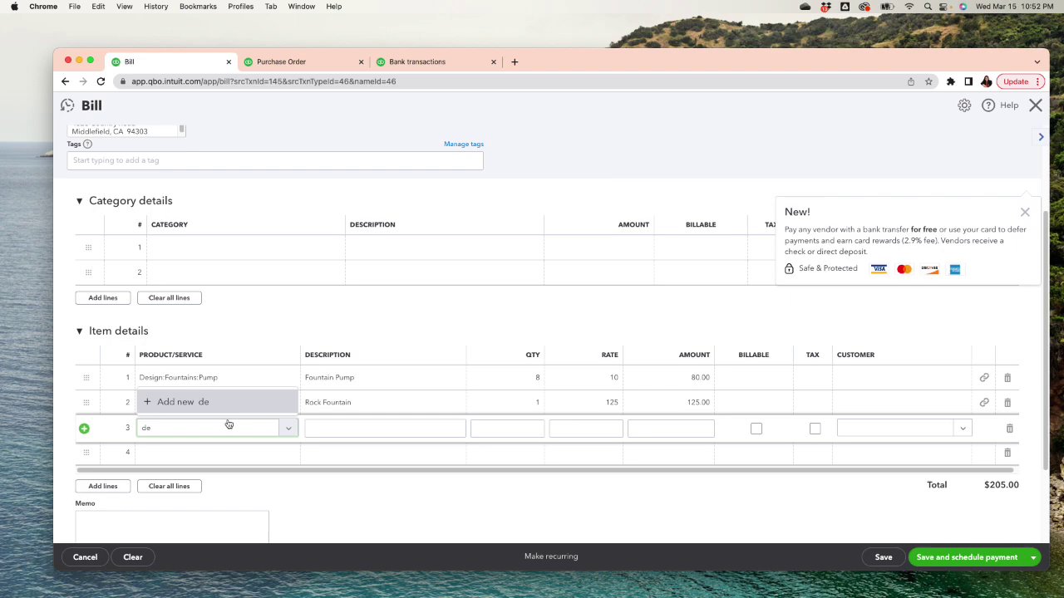
key("BackSpace")
key("BackSpace")
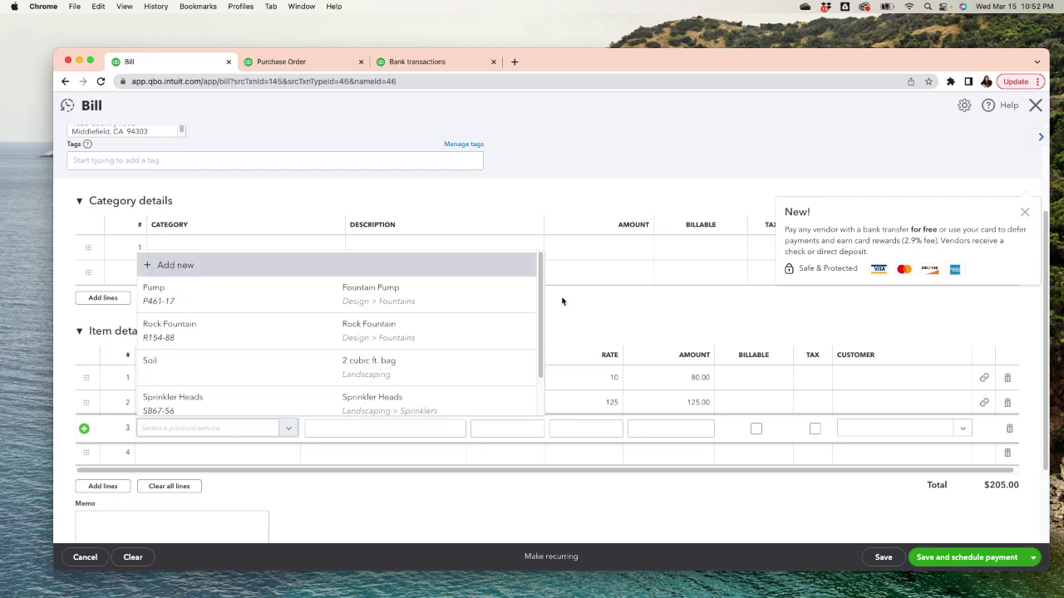
left_click_drag(544, 323, 542, 250)
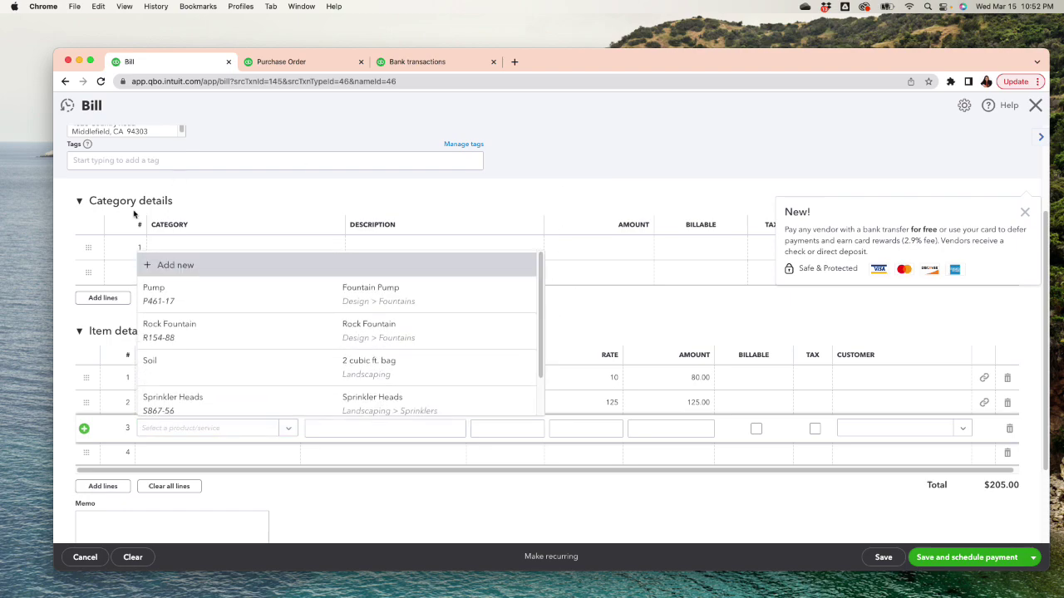
Dismiss the bank-transfer promo and start a new Service item named Shipping Expense.
left_click(184, 272)
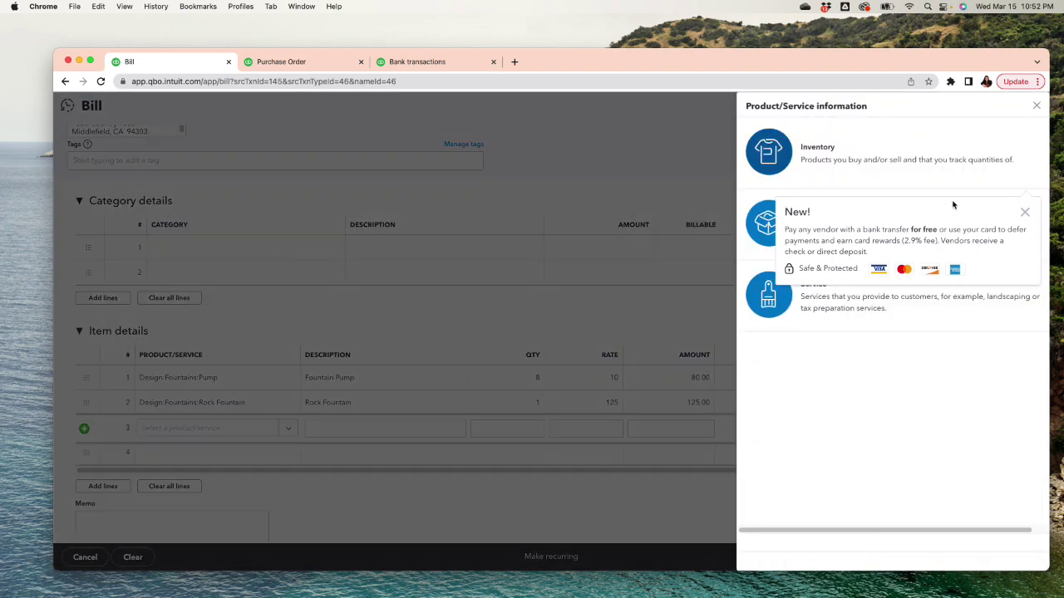
left_click(1025, 212)
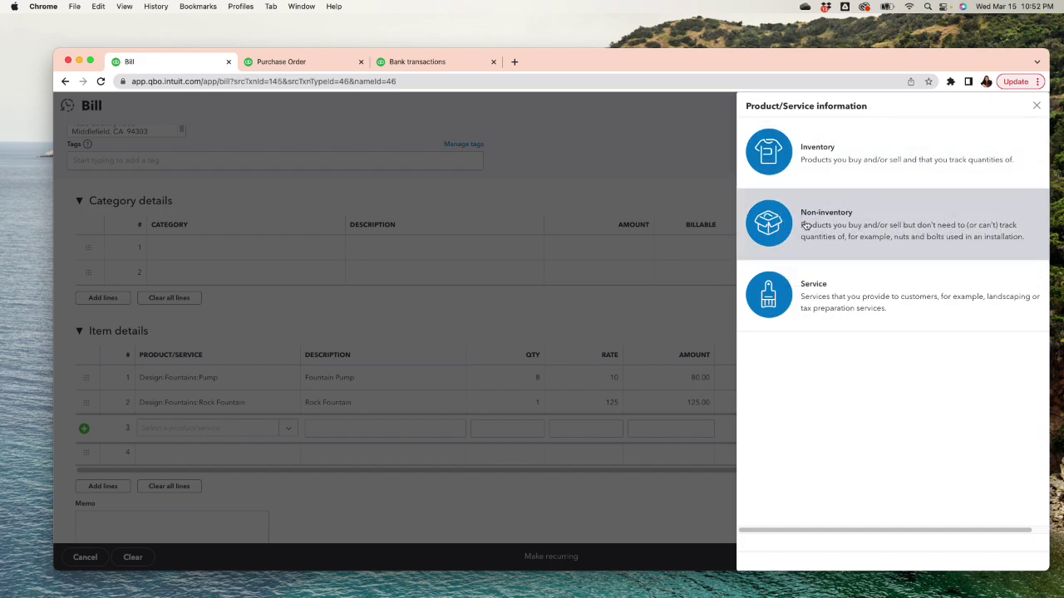
left_click(787, 299)
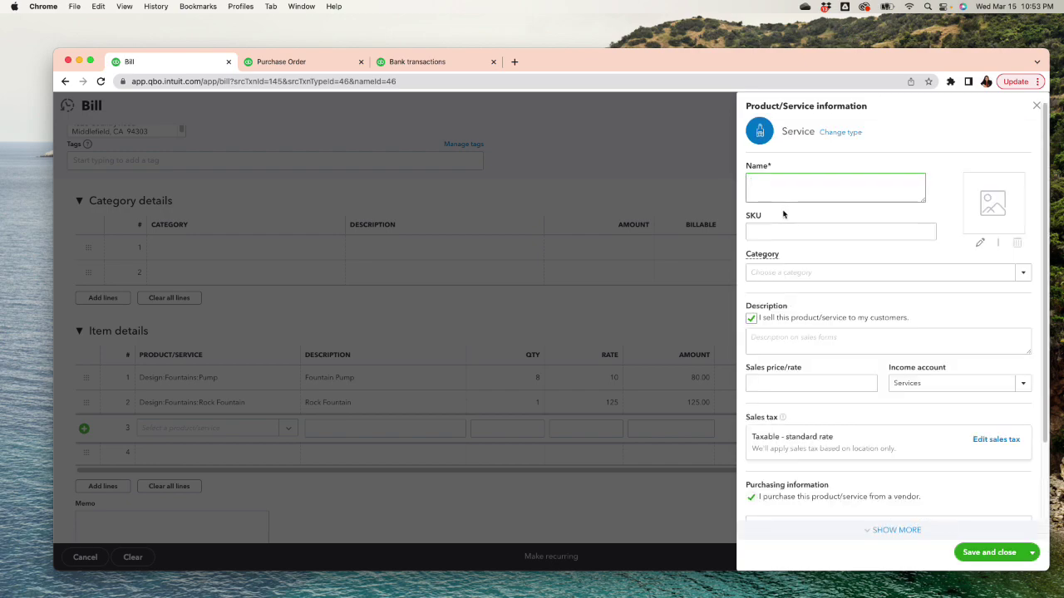
type("Shipping Expense")
Begin adding a new account from the item's Income account list.
left_click_drag(1044, 333, 1024, 352)
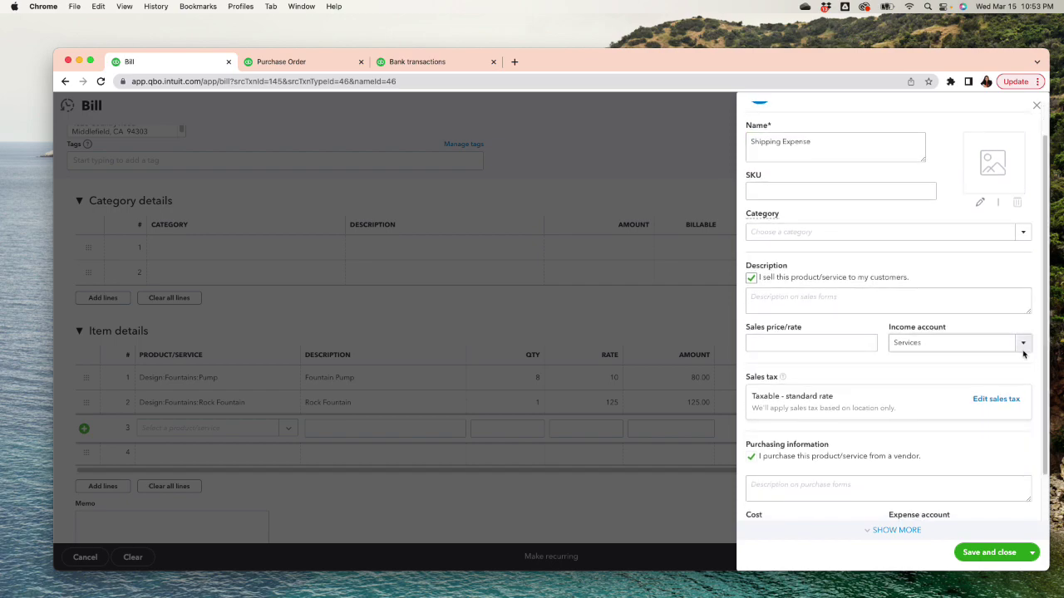
left_click(1023, 347)
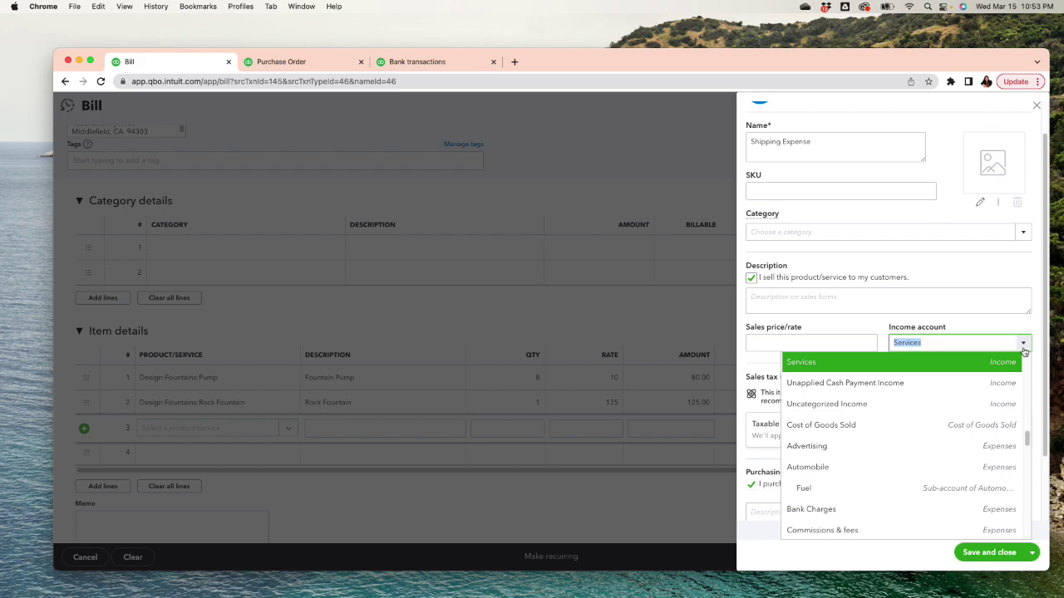
type("shipping")
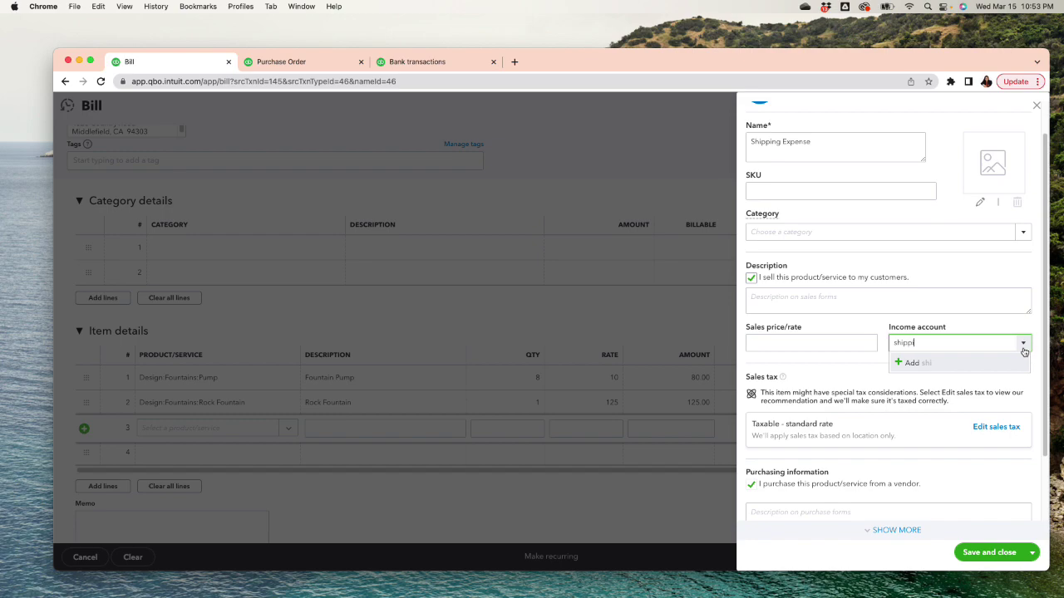
key("BackSpace")
key("BackSpace")
key("BackSpace")
key("BackSpace")
key("BackSpace")
key("BackSpace")
key("BackSpace")
key("BackSpace")
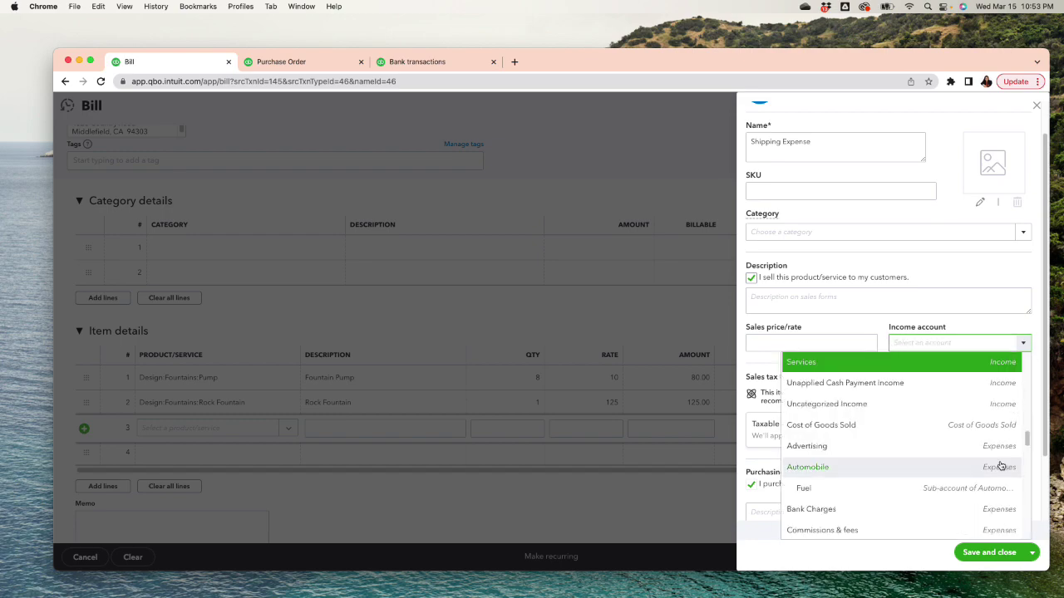
left_click_drag(1026, 437, 1007, 357)
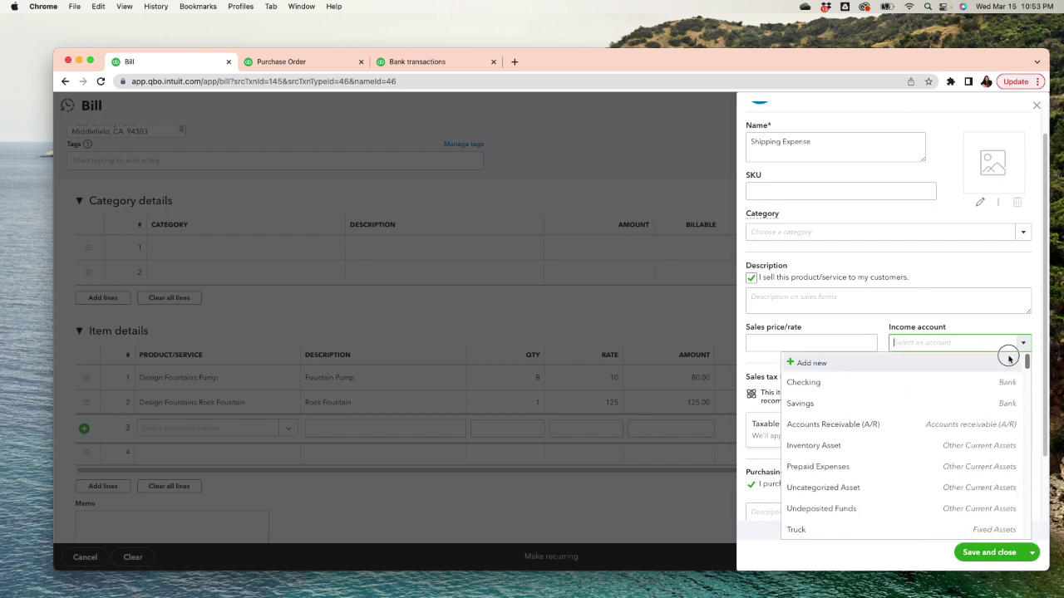
left_click(819, 365)
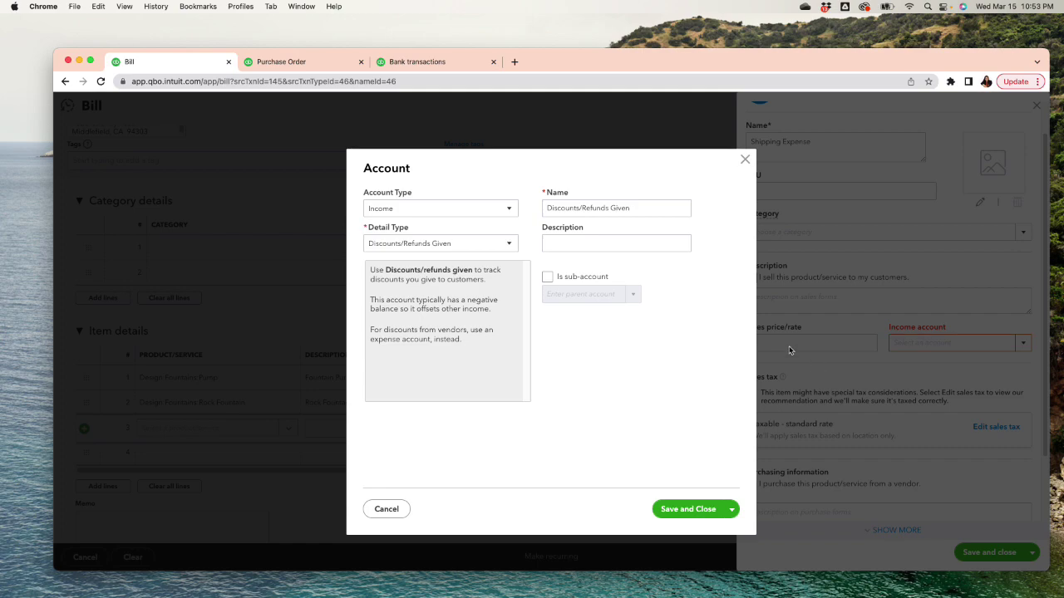
Save a new Expenses account with detail type Shipping, Freight & Delivery.
left_click(501, 208)
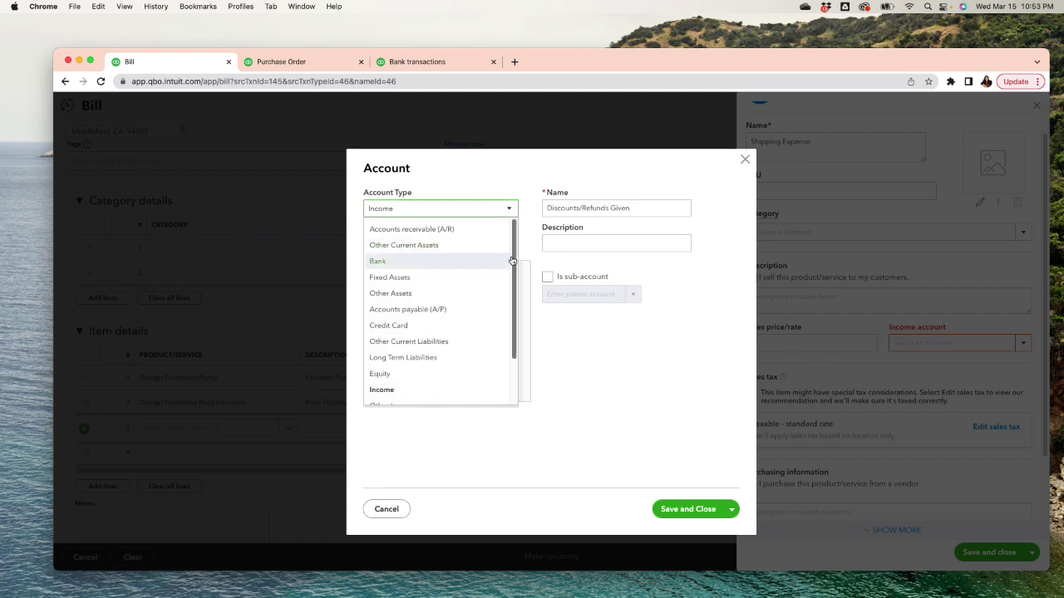
left_click_drag(512, 260, 506, 325)
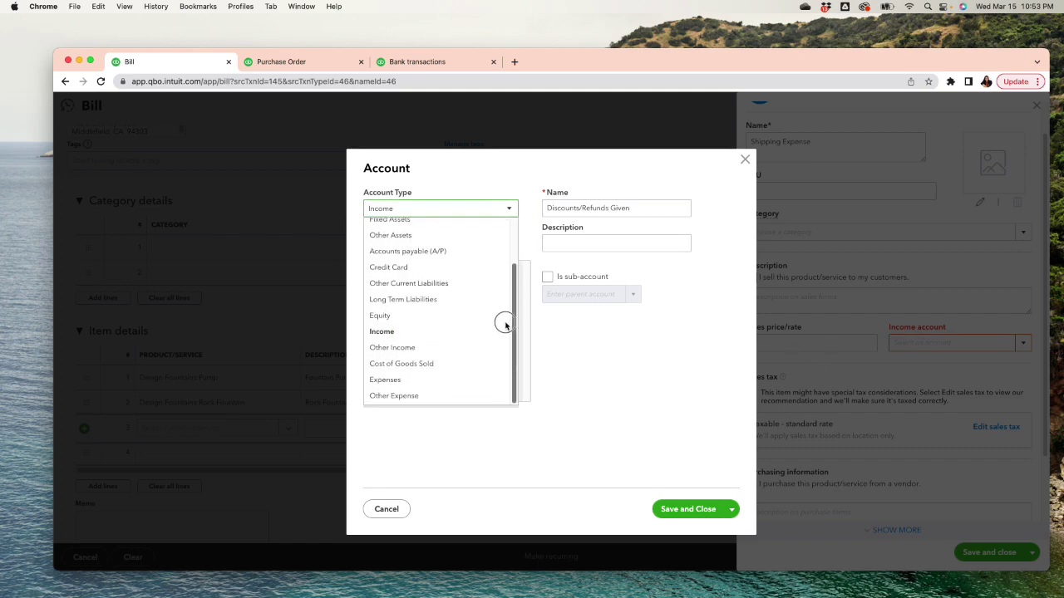
left_click(409, 378)
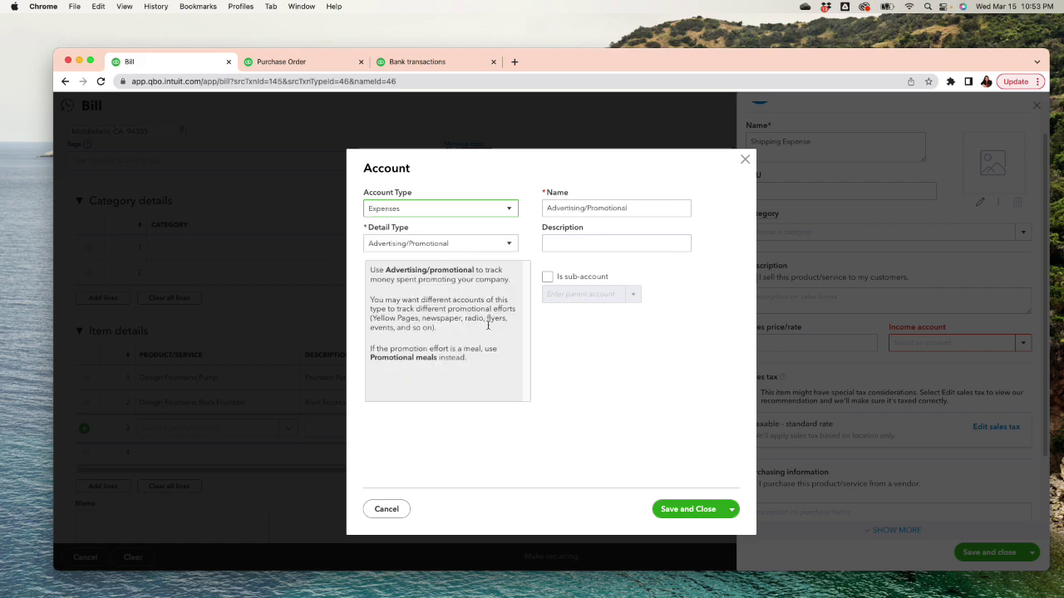
left_click(510, 249)
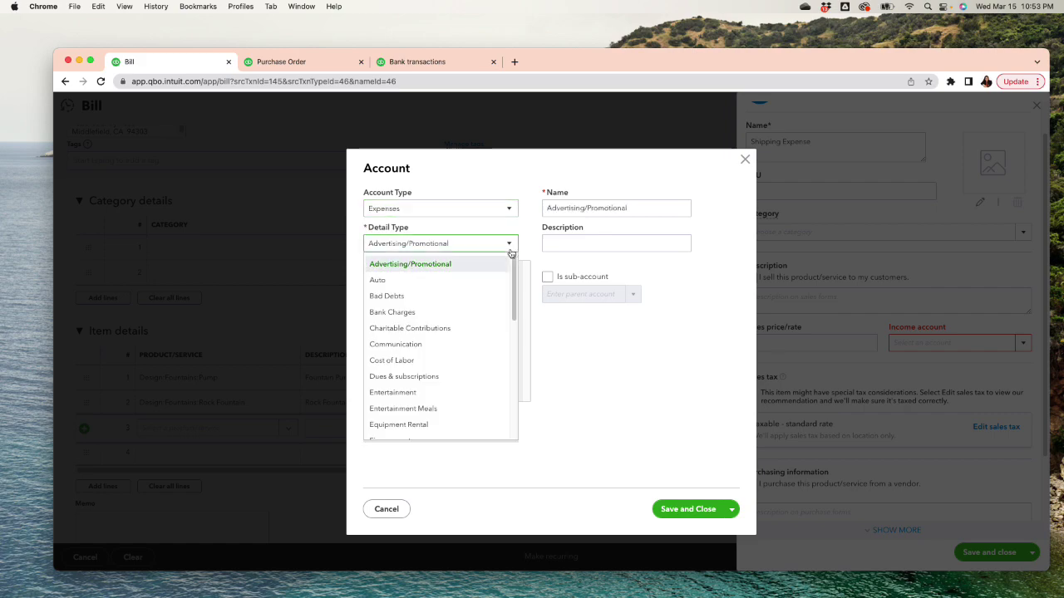
left_click_drag(513, 286, 506, 398)
left_click(426, 347)
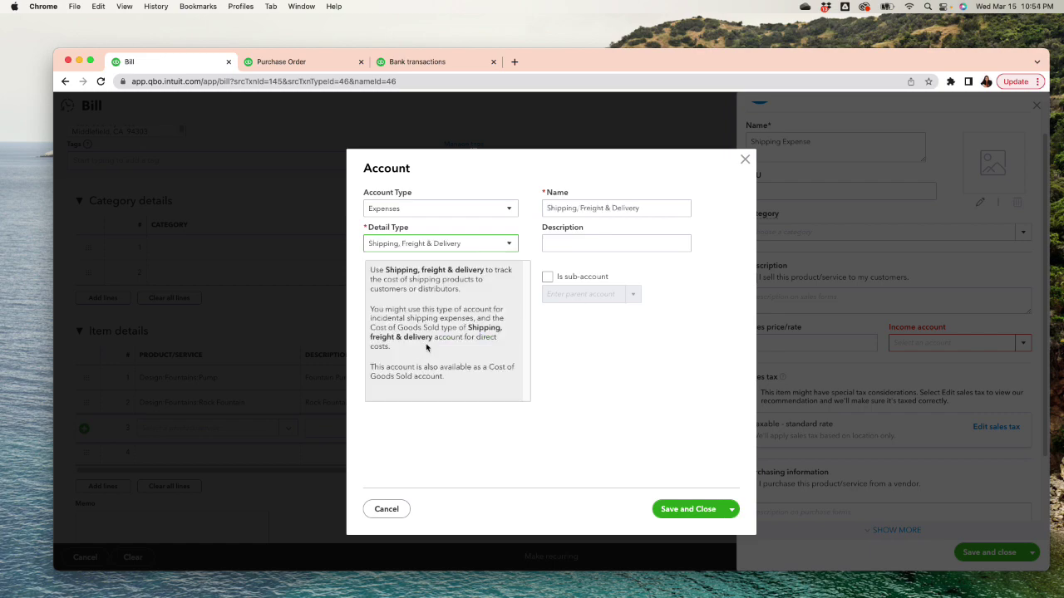
left_click(688, 511)
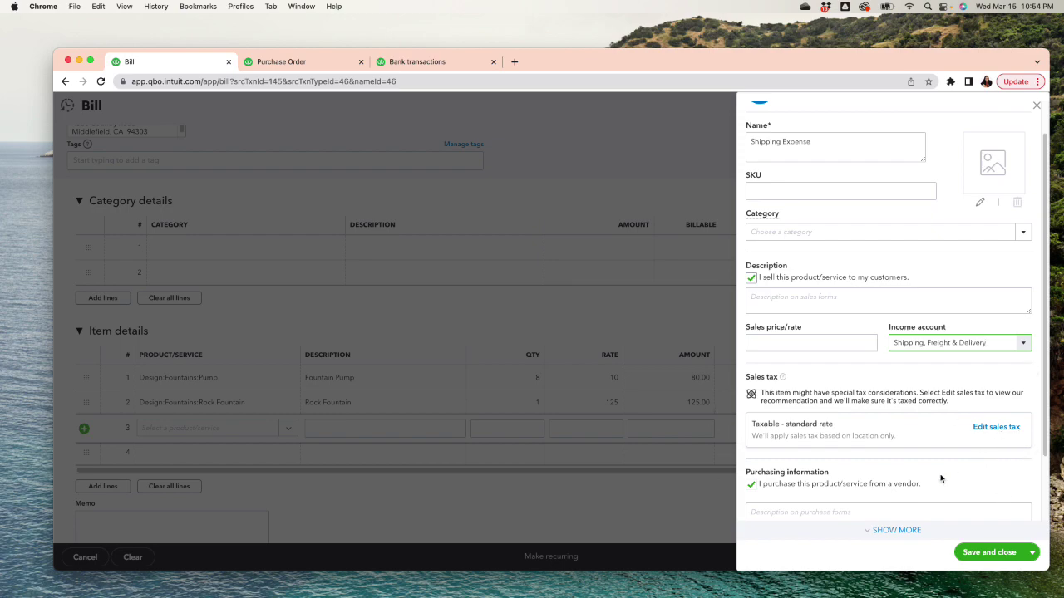
Save the Shipping Expense item and set line 3's rate to 50, totaling $255.00.
left_click(989, 553)
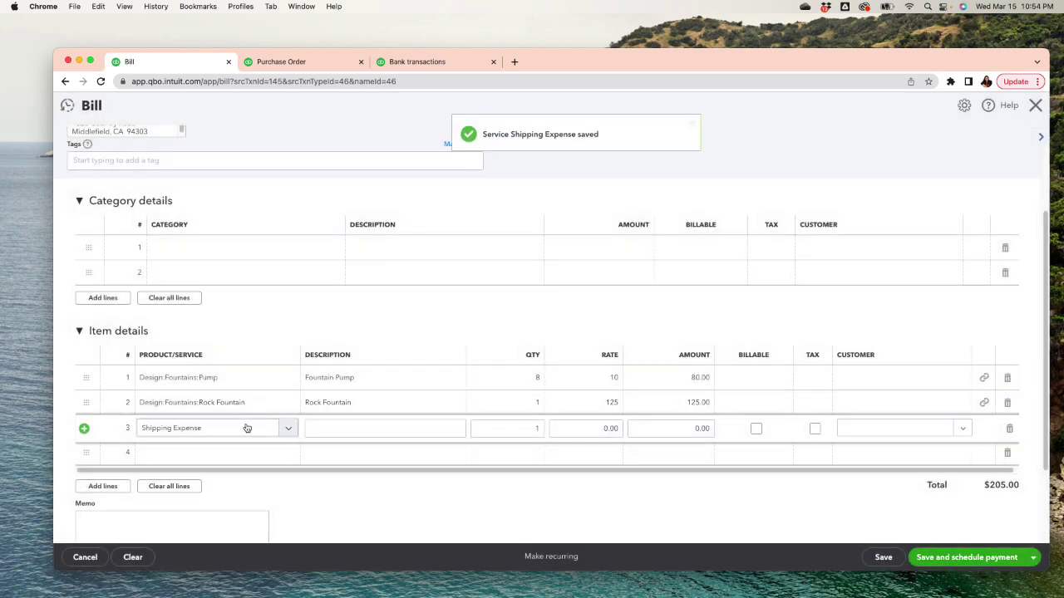
left_click(599, 428)
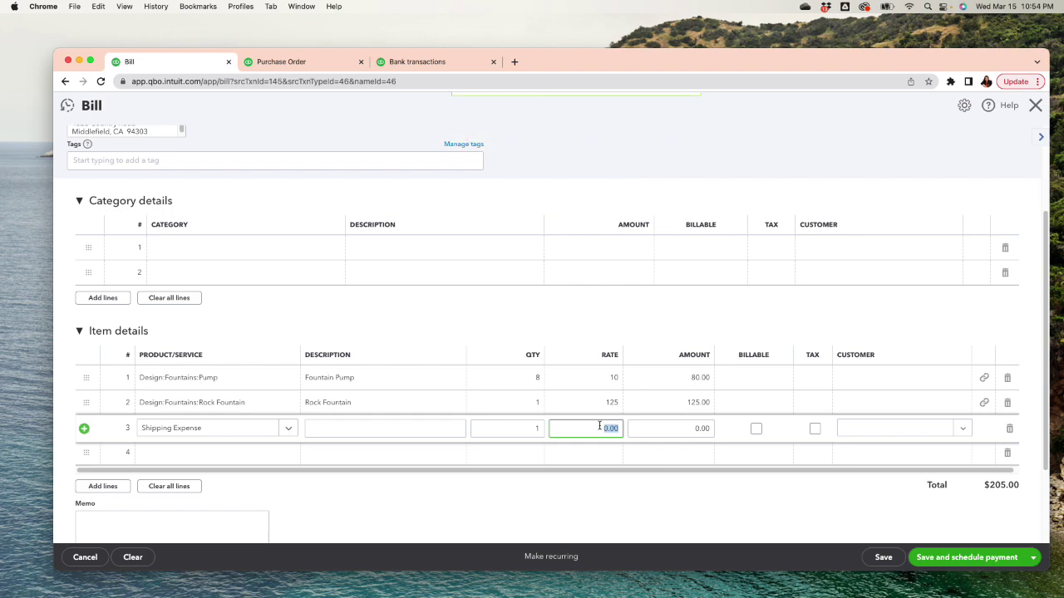
type("50")
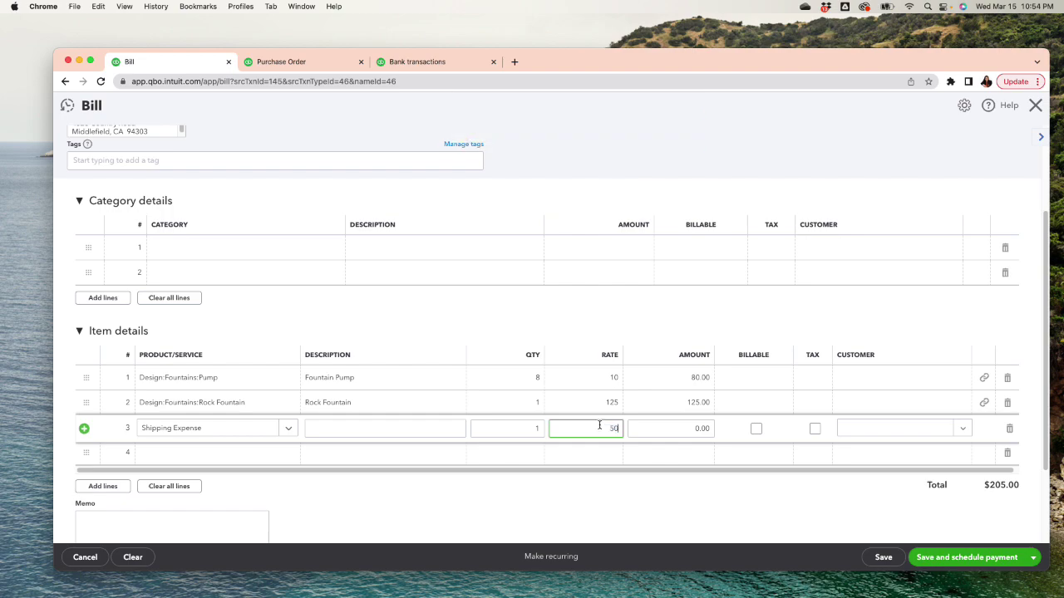
key("Tab")
left_click(622, 516)
Save and close the $255.00 Norton Lumber bill dated 03/15/2023.
left_click(1033, 558)
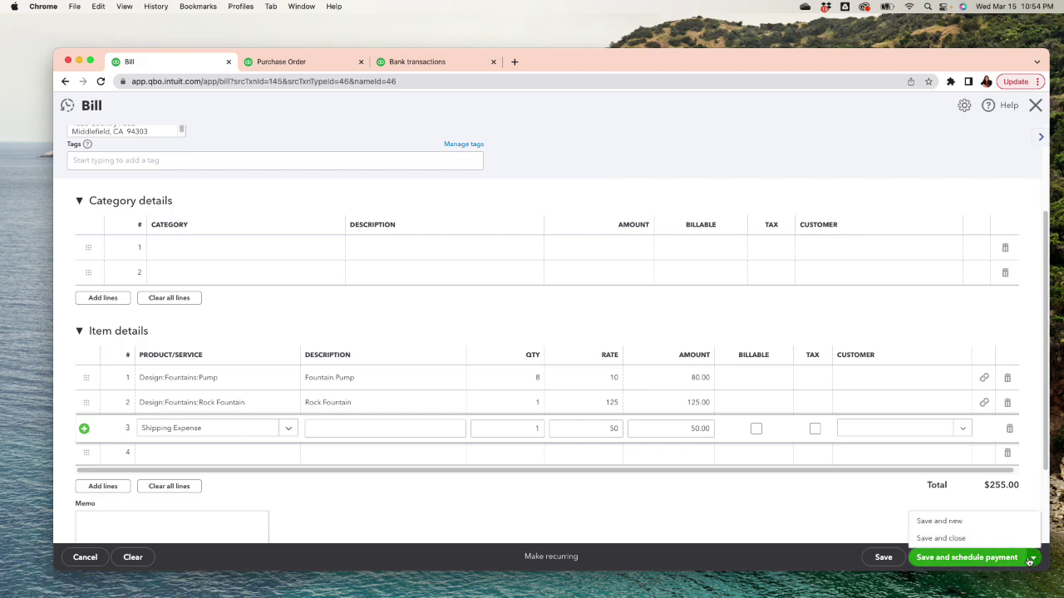
left_click(939, 538)
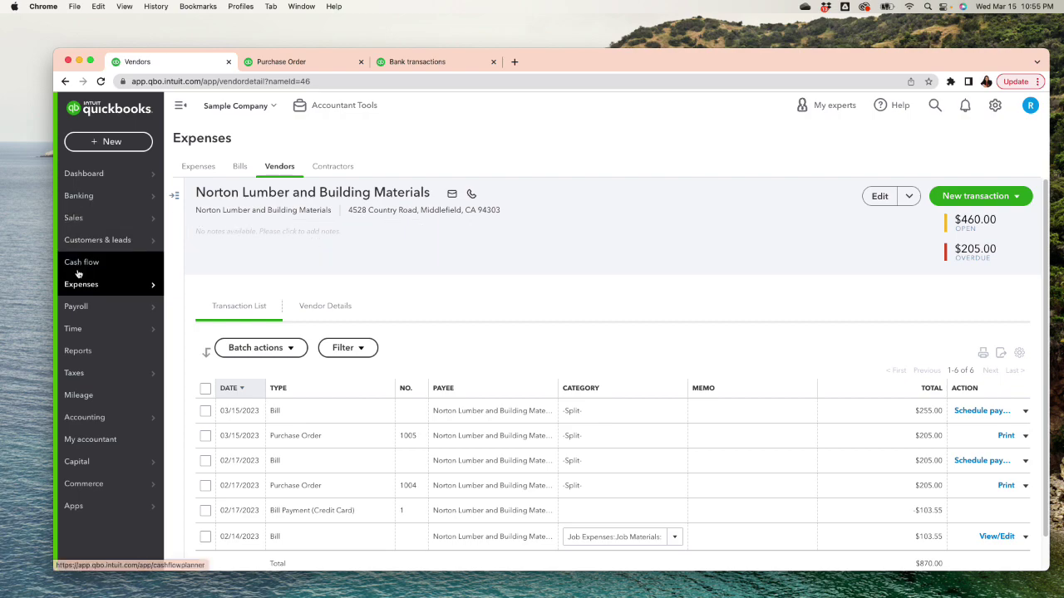
Start Pay Bills from + New and select the overdue $205.00 Norton Lumber bill due 02/17/2023.
mouse_move(117, 250)
mouse_move(131, 278)
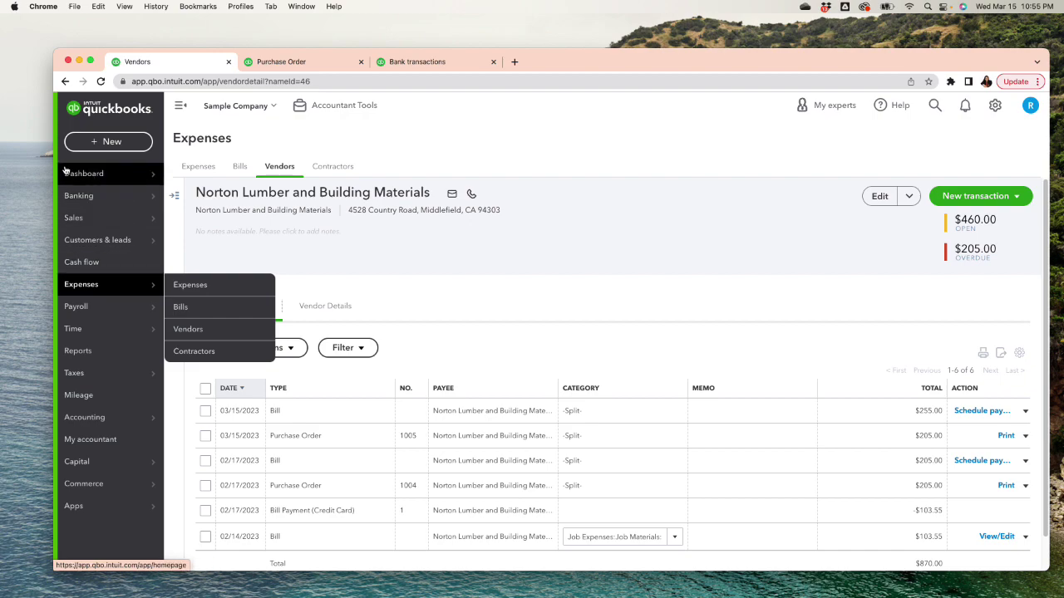
left_click(104, 143)
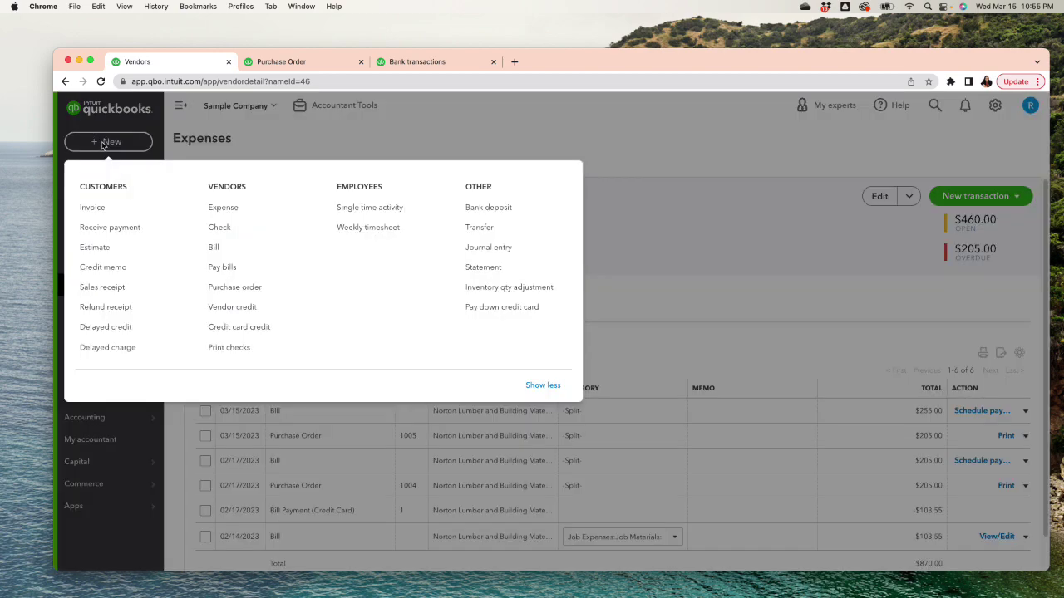
left_click(213, 267)
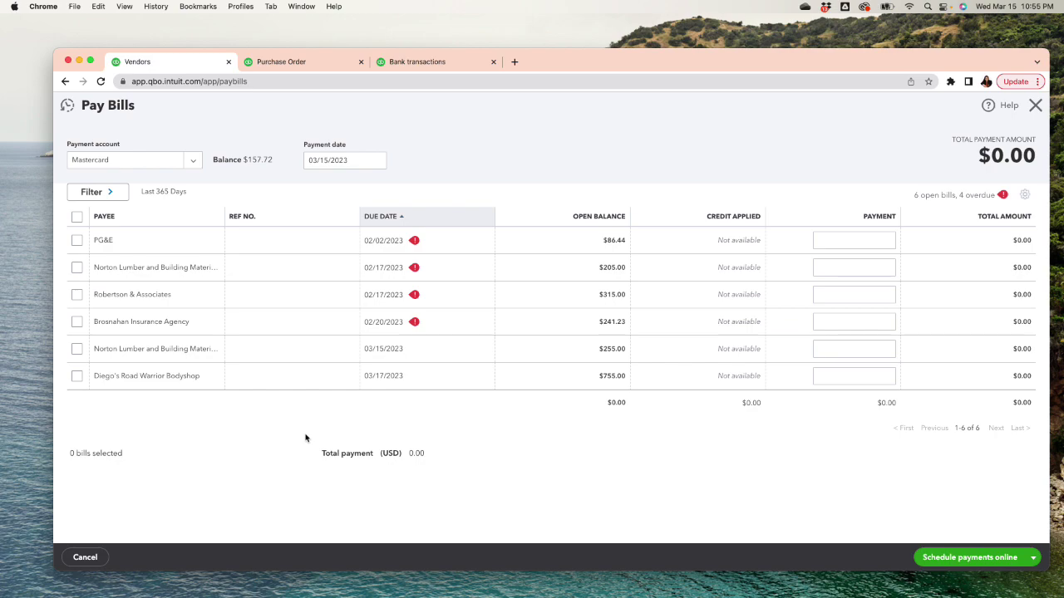
left_click(75, 267)
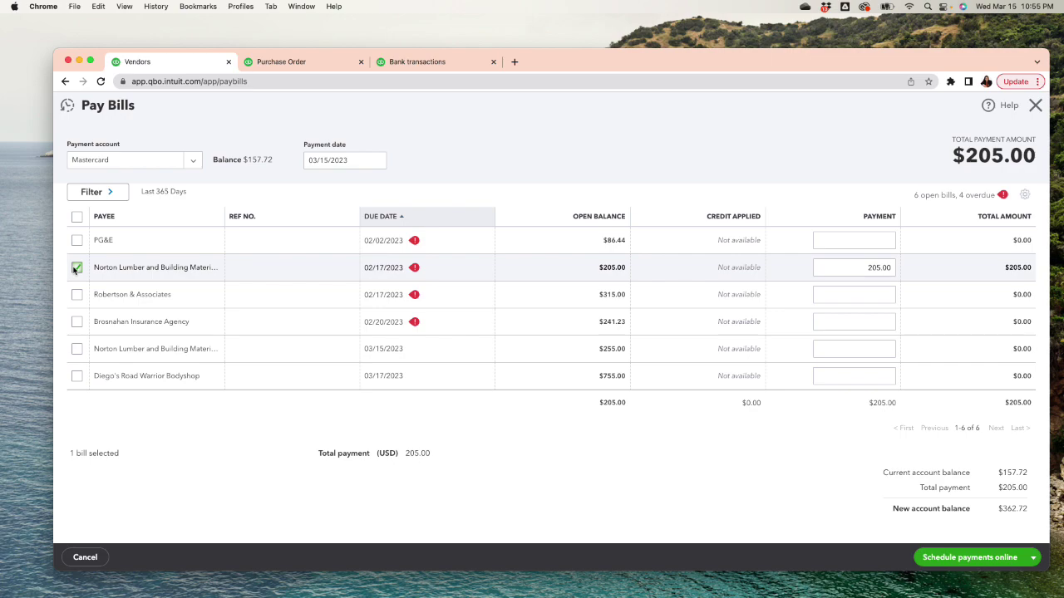
Swap the selection from the $205 02/17 bill to the $255 03/15 bill, then save and close.
left_click(76, 268)
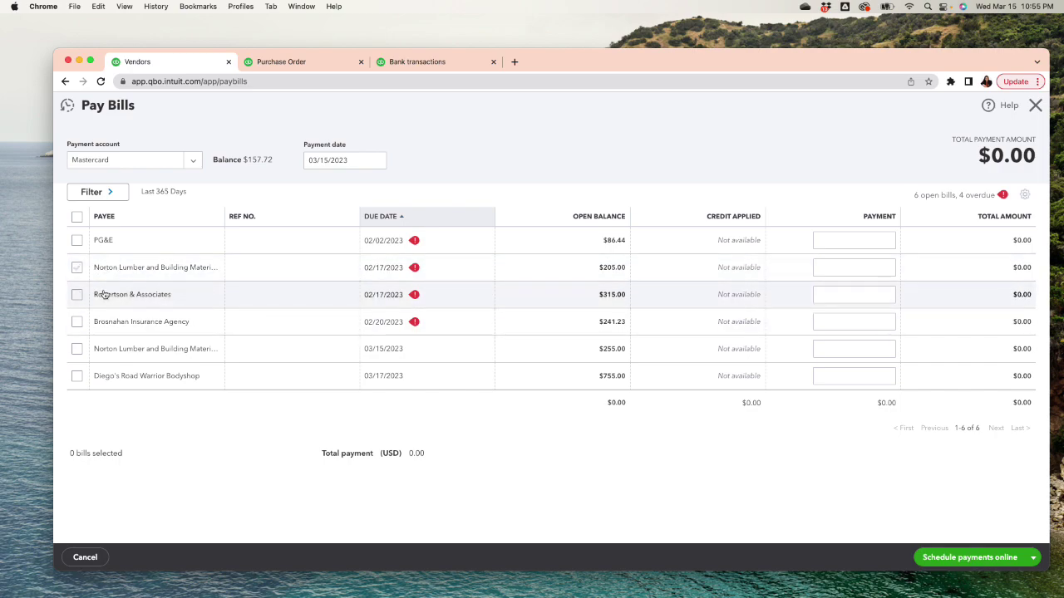
left_click(77, 349)
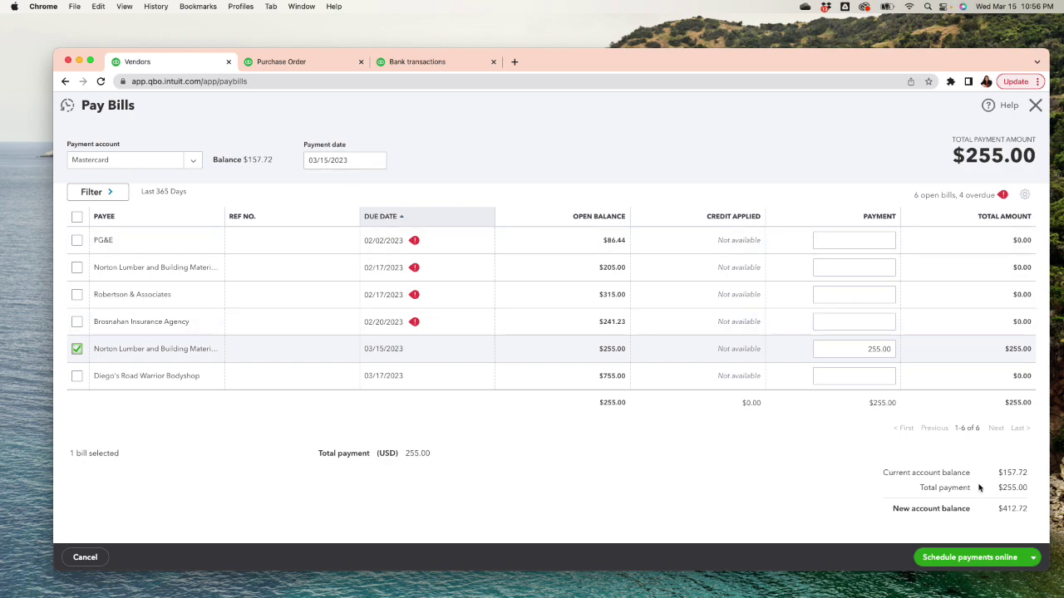
left_click(1034, 558)
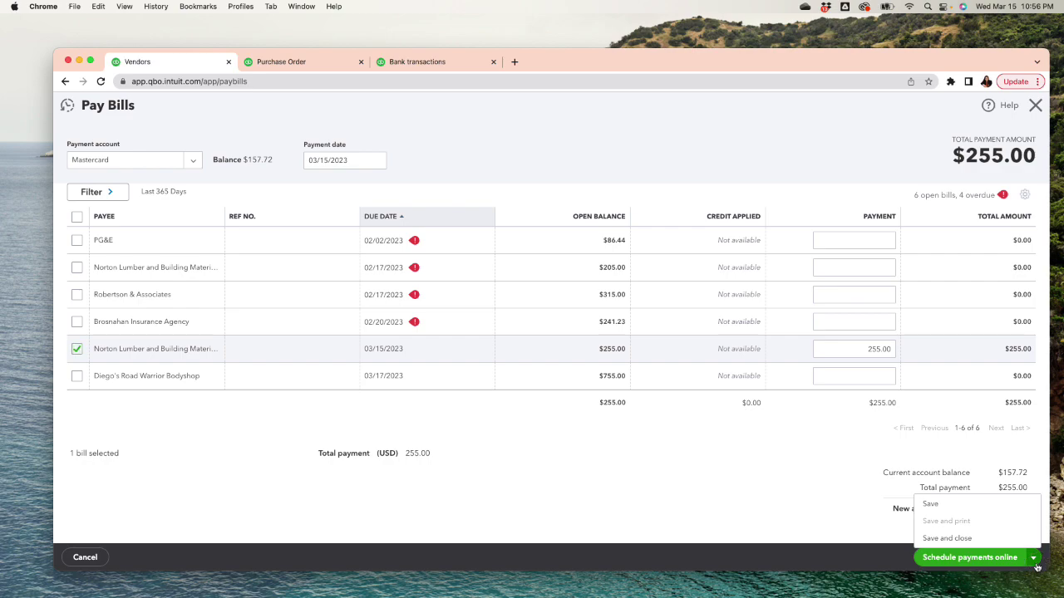
left_click(928, 538)
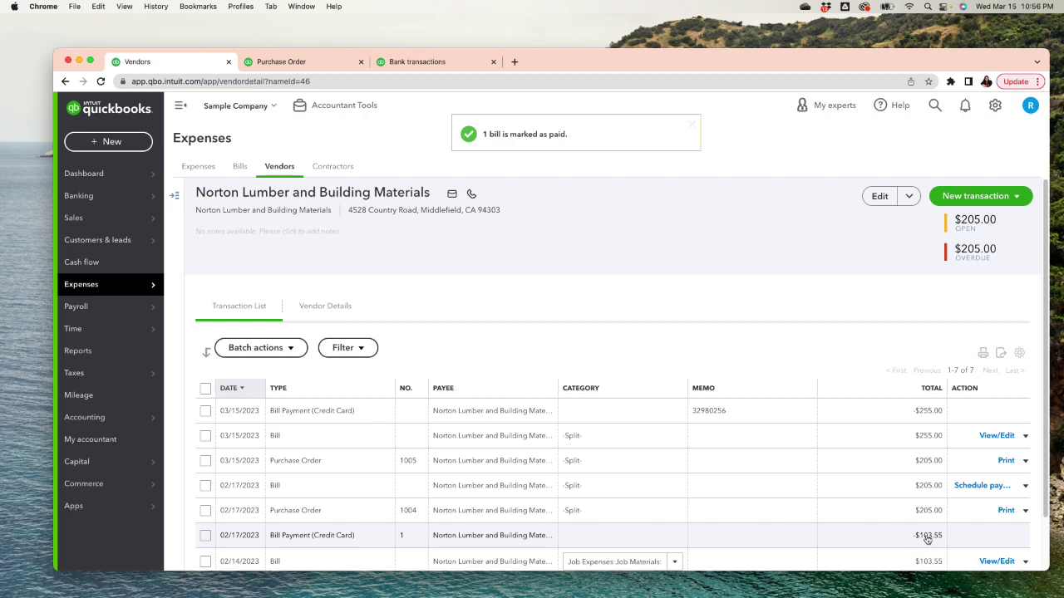
mouse_move(109, 197)
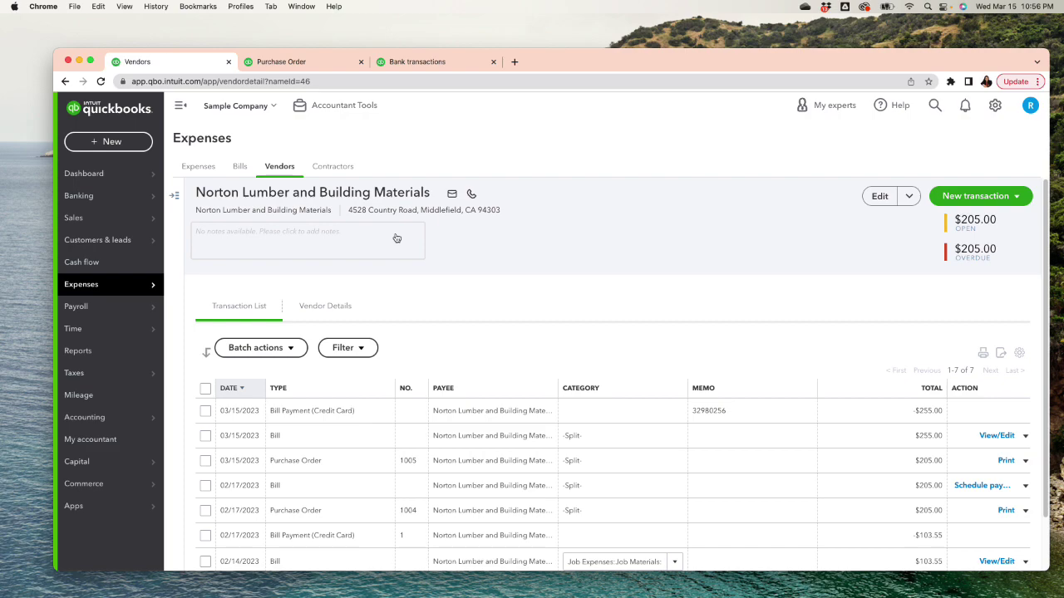
mouse_move(98, 169)
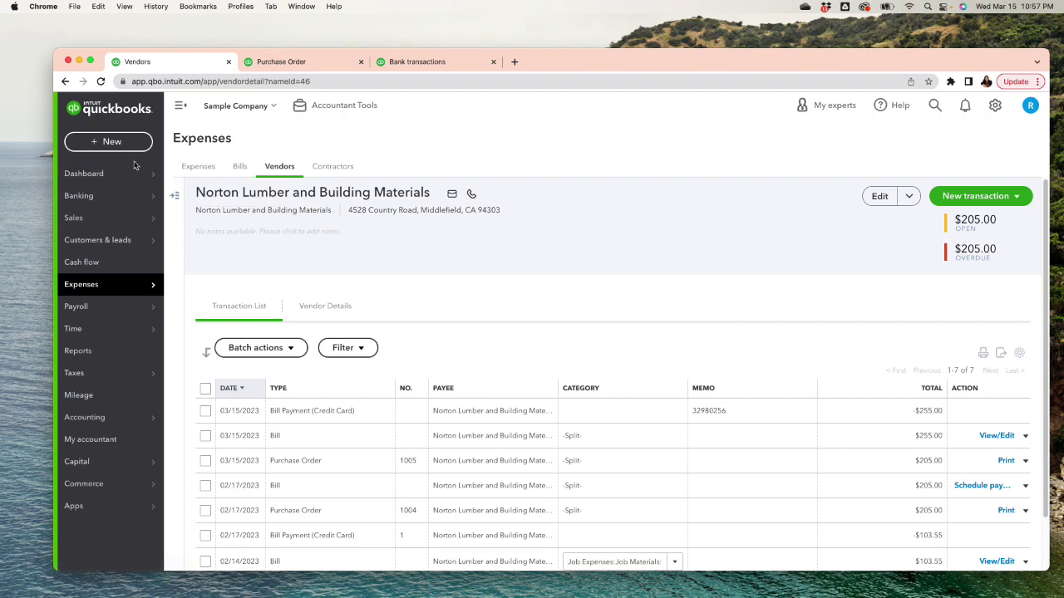
Open the paid 03/15/2023 Norton Lumber bill from Recent Transactions on the Pay Bills screen.
left_click(96, 145)
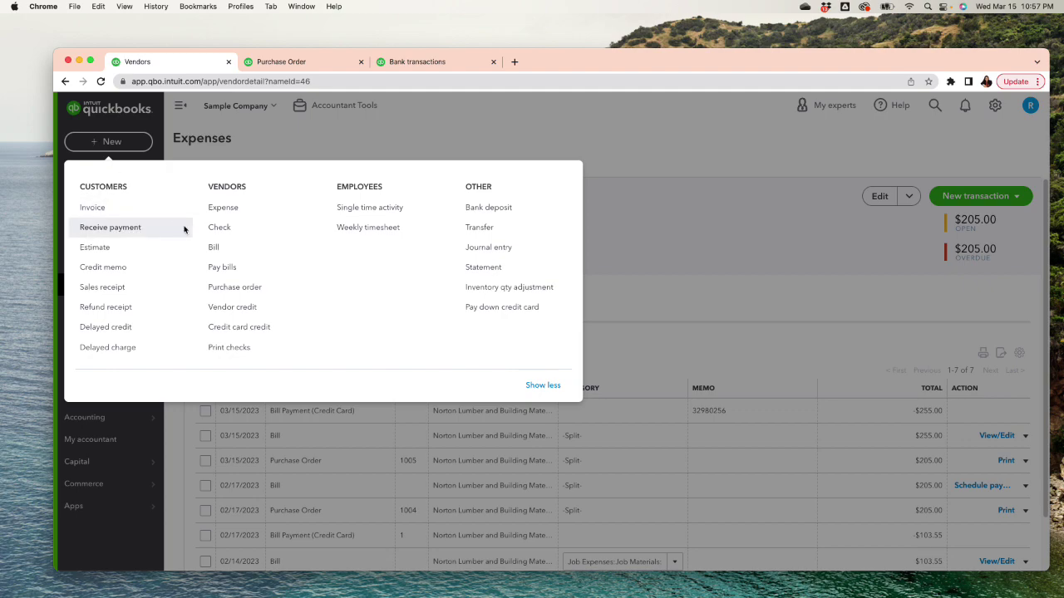
left_click(223, 268)
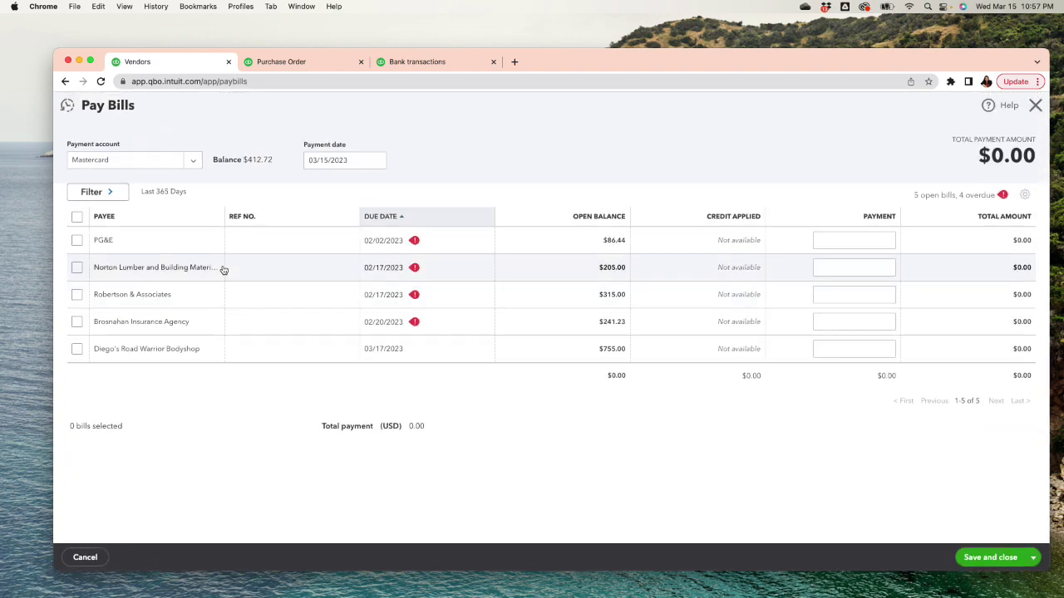
left_click(70, 109)
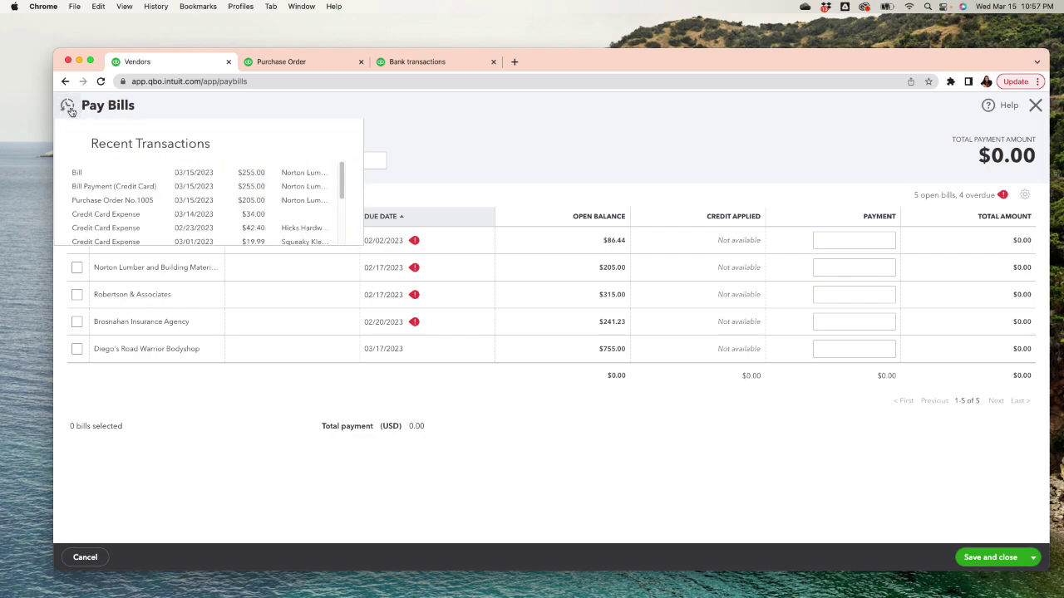
left_click(186, 177)
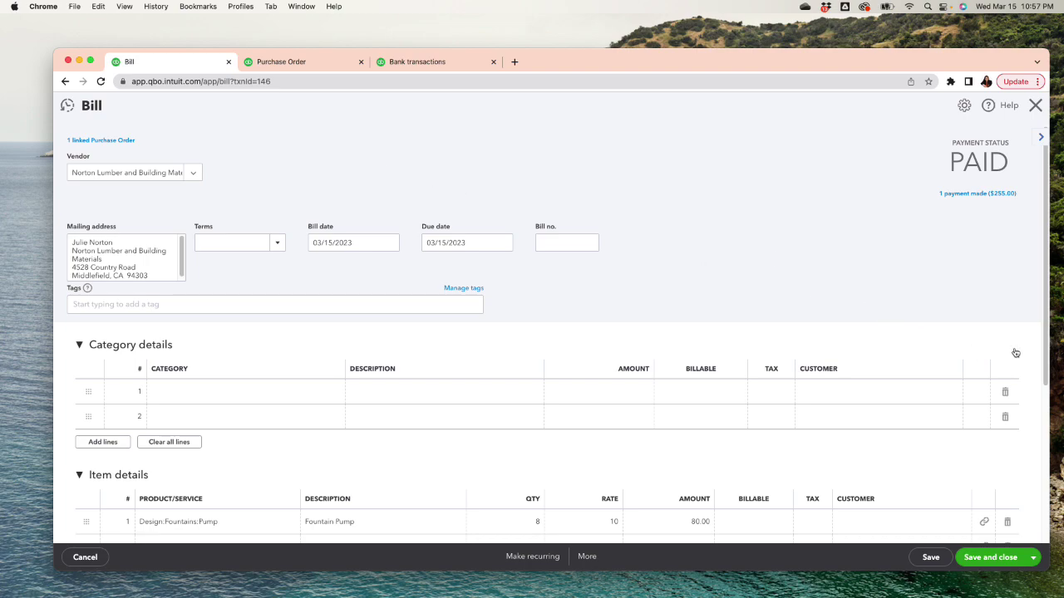
Open the $255.00 payment dated 03/15/2023 through the bill's '1 payment made' link.
left_click_drag(1038, 324, 1027, 449)
scroll(1027, 449, "up", 3)
left_click(988, 198)
left_click(972, 204)
left_click(974, 195)
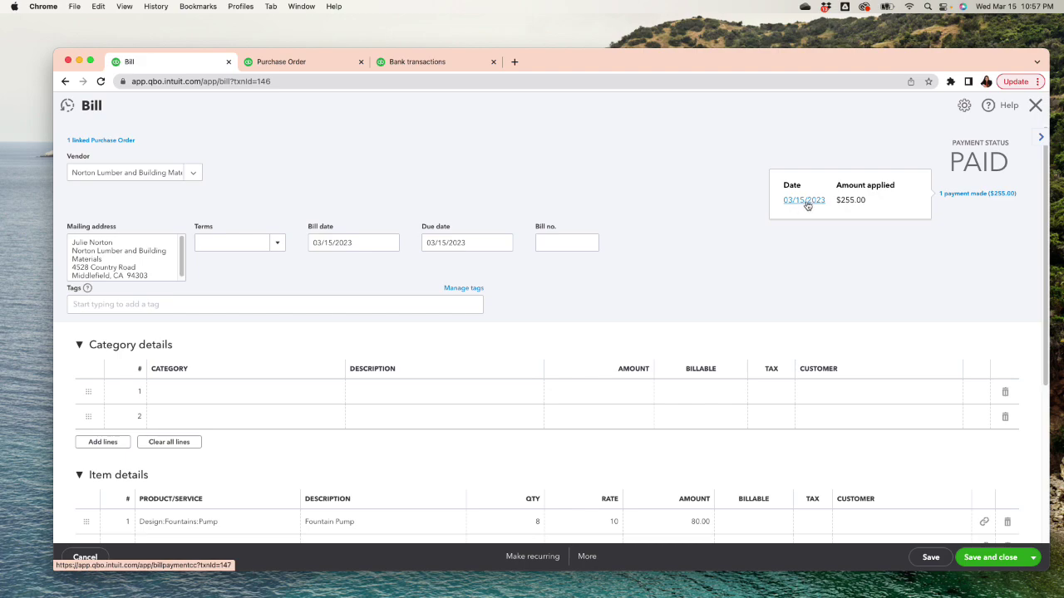
left_click(807, 204)
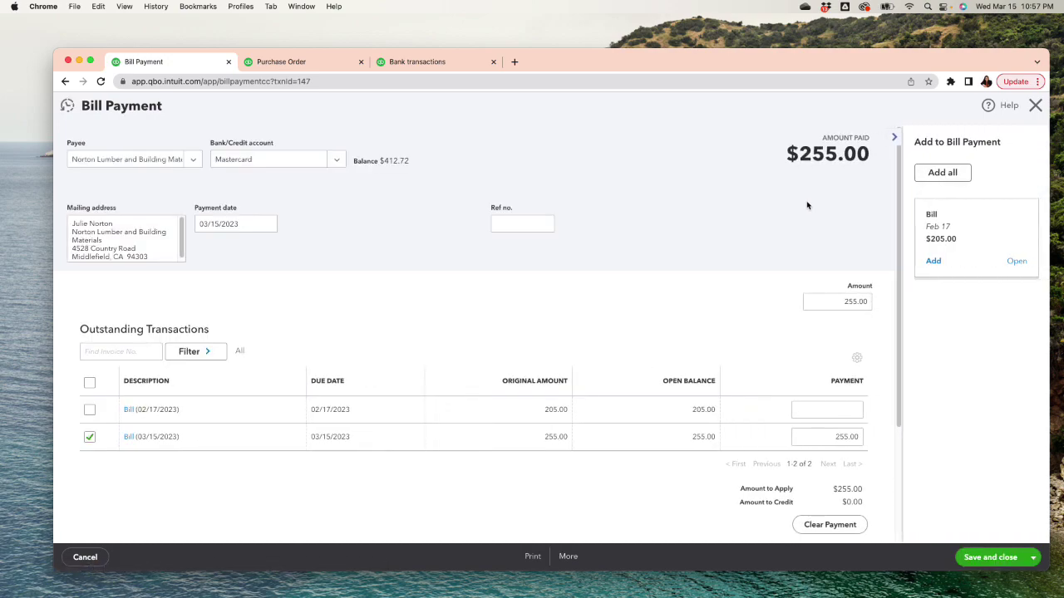
Switch Bill Payment 71's account from Mastercard to Checking, then save and confirm.
left_click(339, 161)
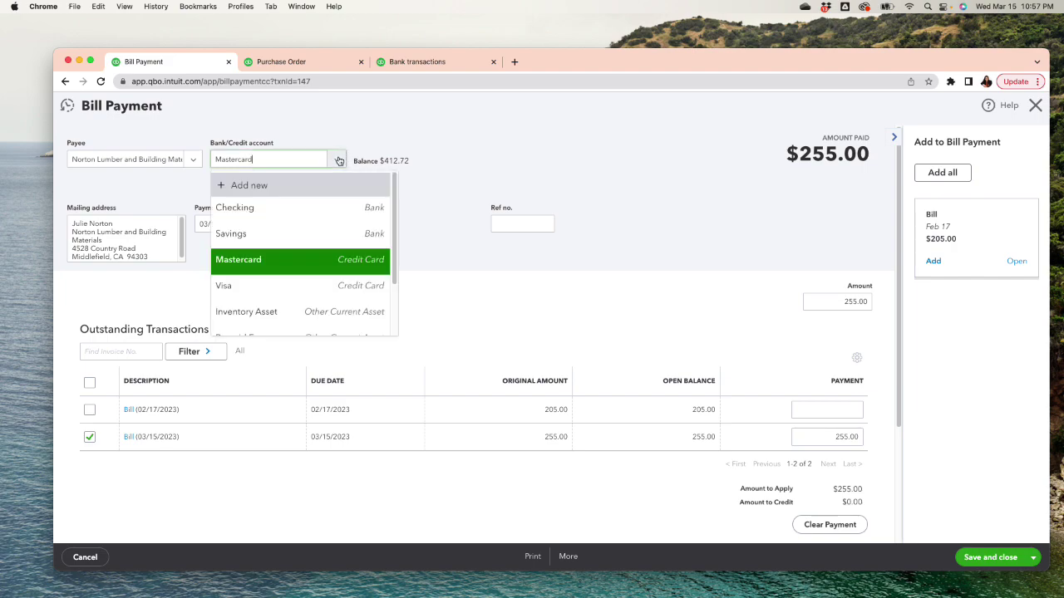
left_click(266, 208)
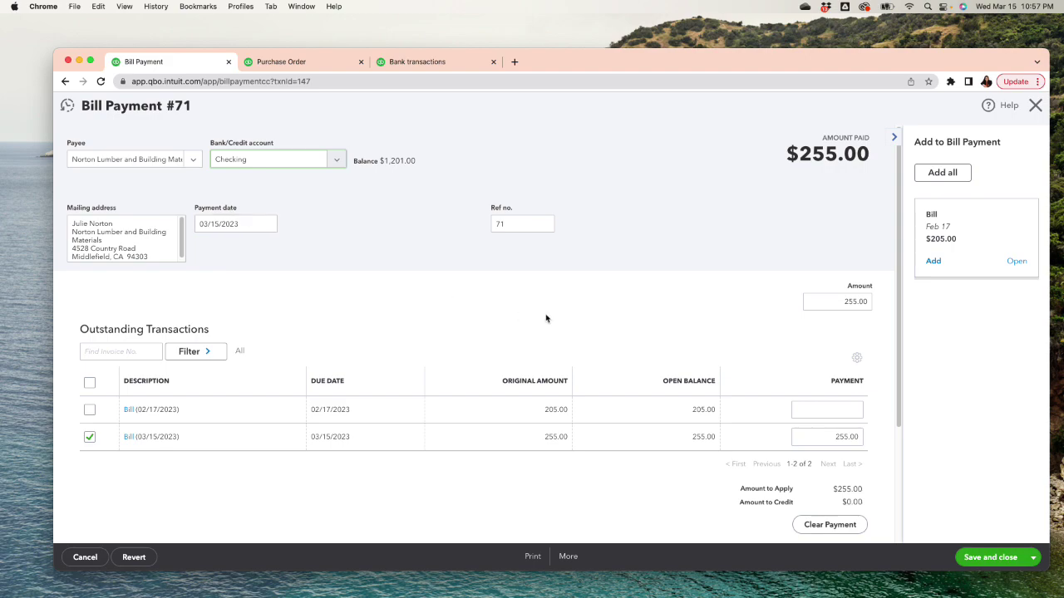
left_click(1004, 562)
left_click(658, 362)
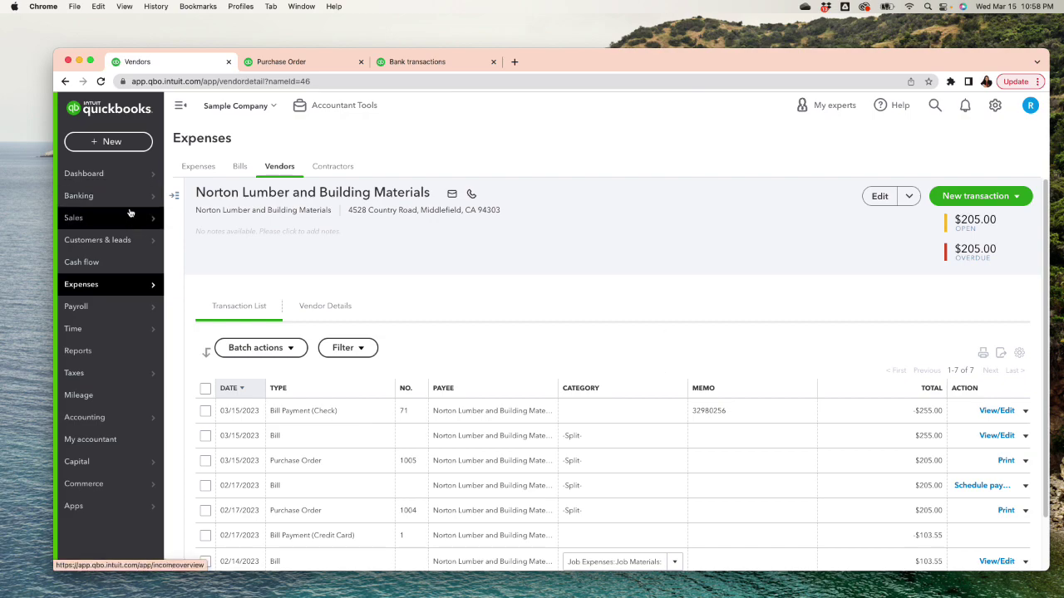
Go to Banking, dismiss the bank connection message, and scroll the For review list.
mouse_move(141, 205)
left_click(188, 196)
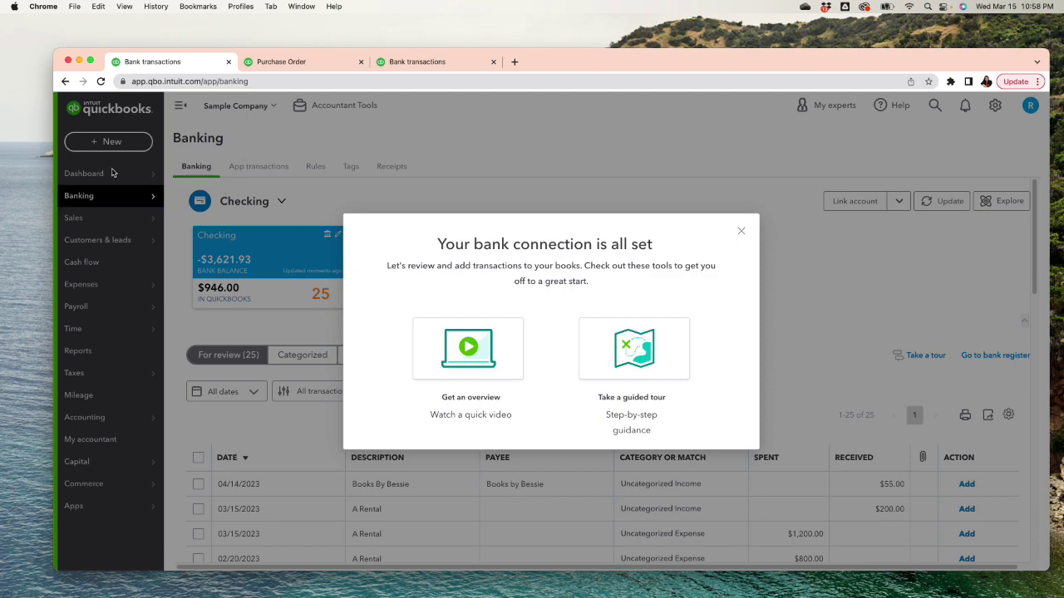
left_click(740, 231)
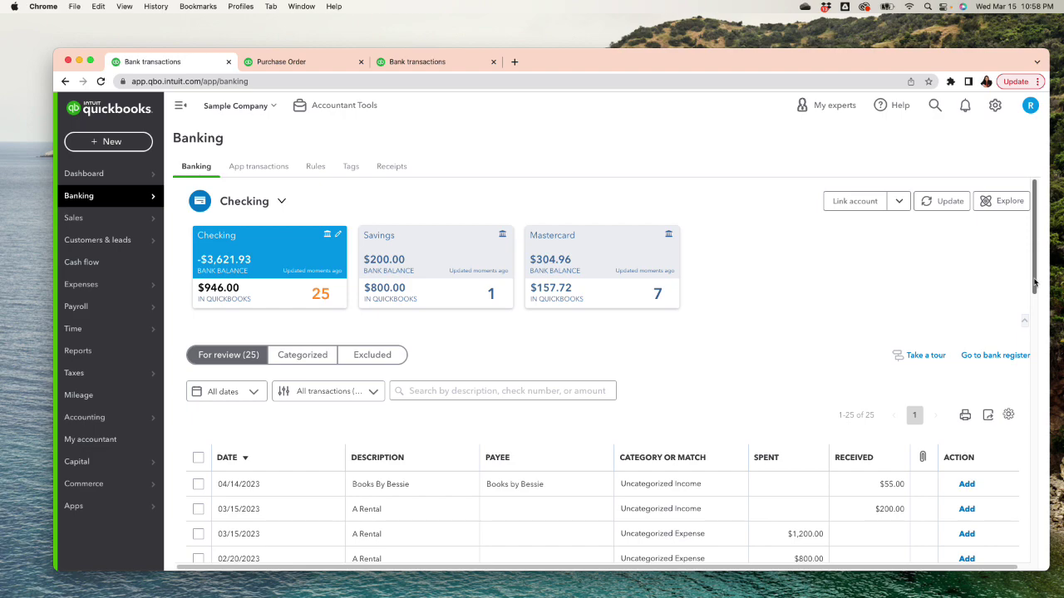
left_click_drag(1034, 280, 1038, 486)
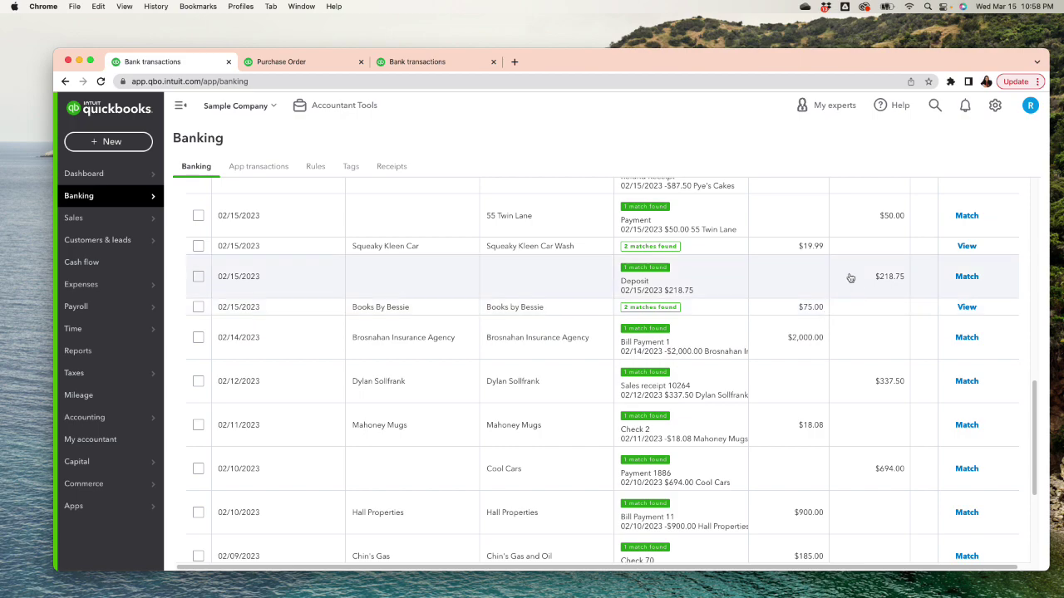
Expand the $2,000.00 Brosnahan Insurance Agency transaction and inspect the suggested Bill Payment 1.
left_click(805, 338)
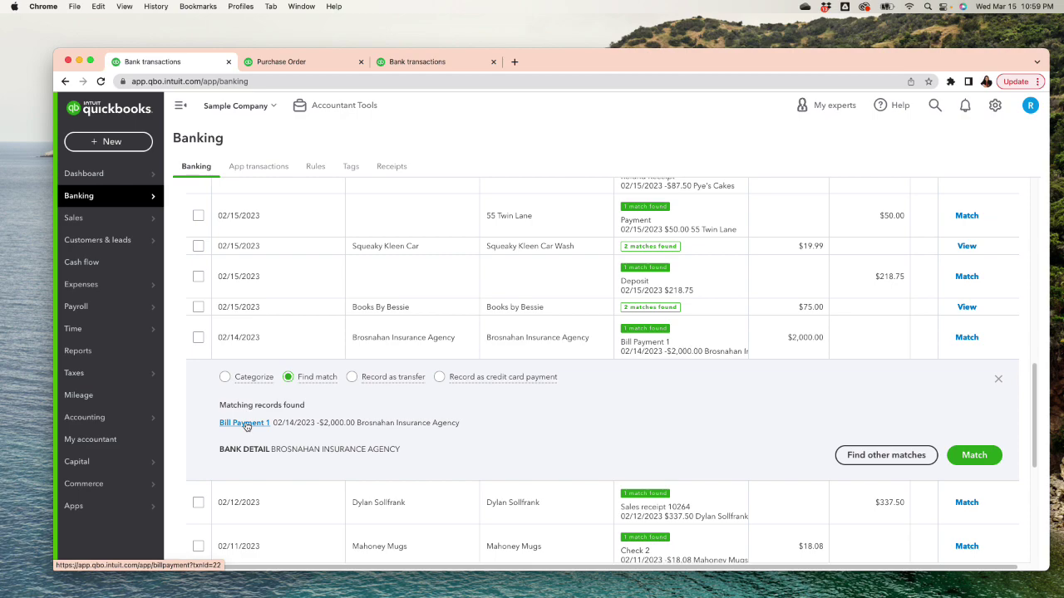
left_click(245, 424)
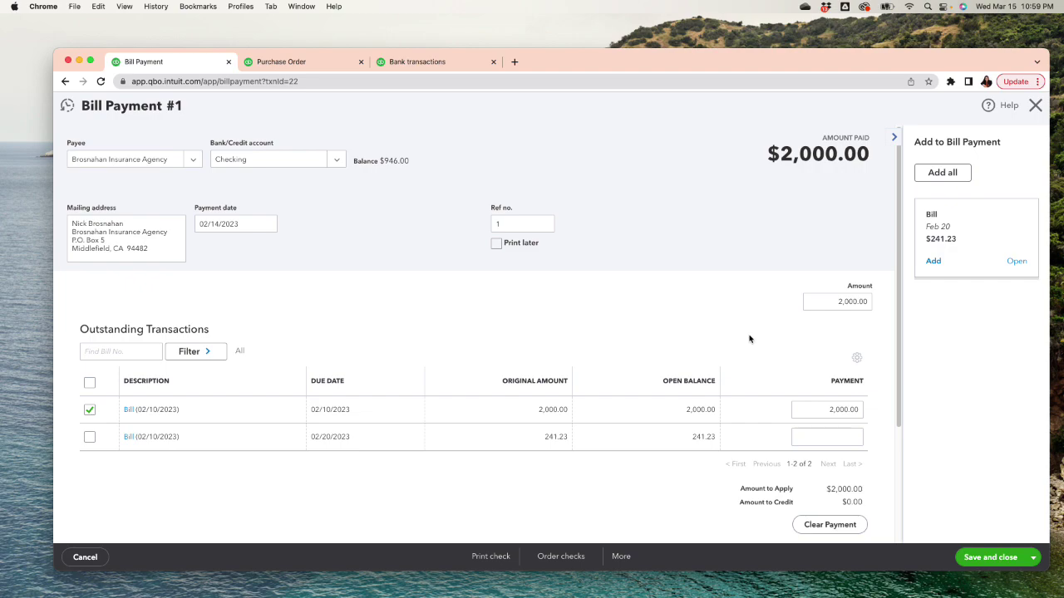
left_click(1036, 105)
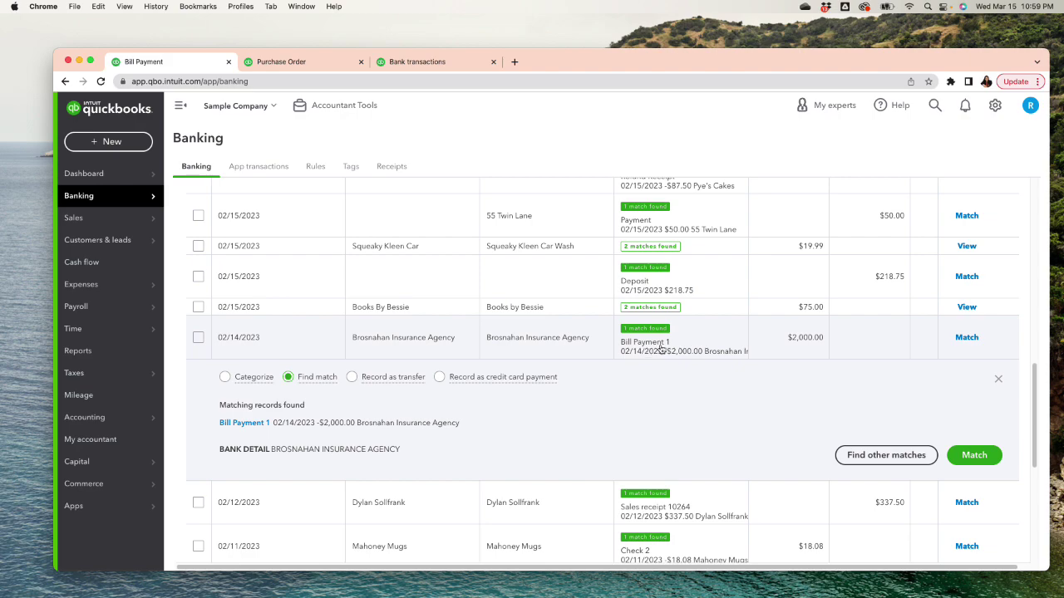
Accept Bill Payment 1 as the match for the $2,000.00 Brosnahan Insurance Agency transaction.
left_click(975, 455)
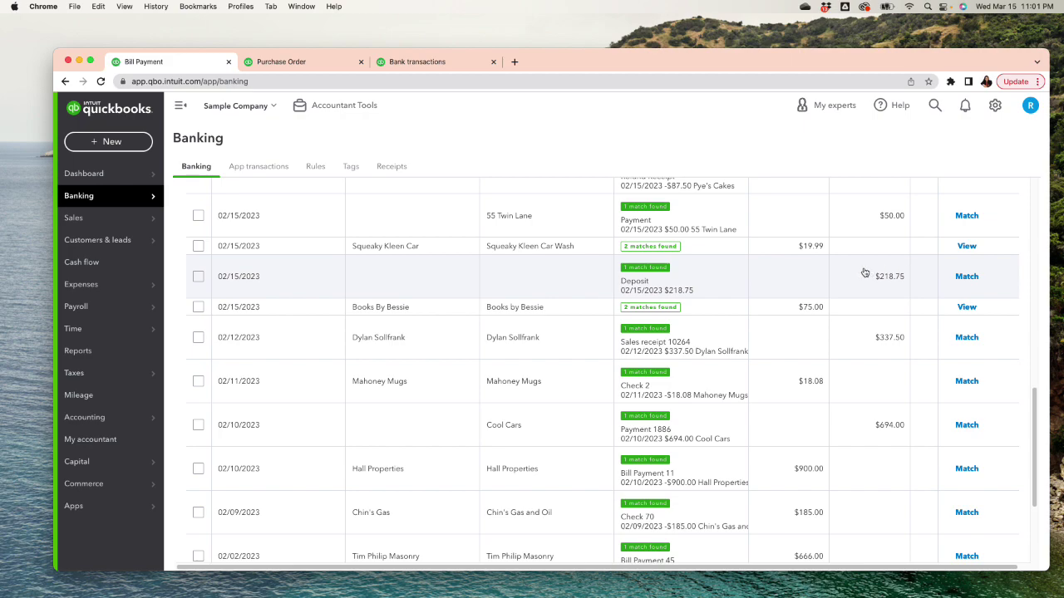
Match the $218.75 deposit, Mahoney Mugs $18.08 to Check 2, and Cool Cars $694.00 to Payment 1886.
left_click(967, 277)
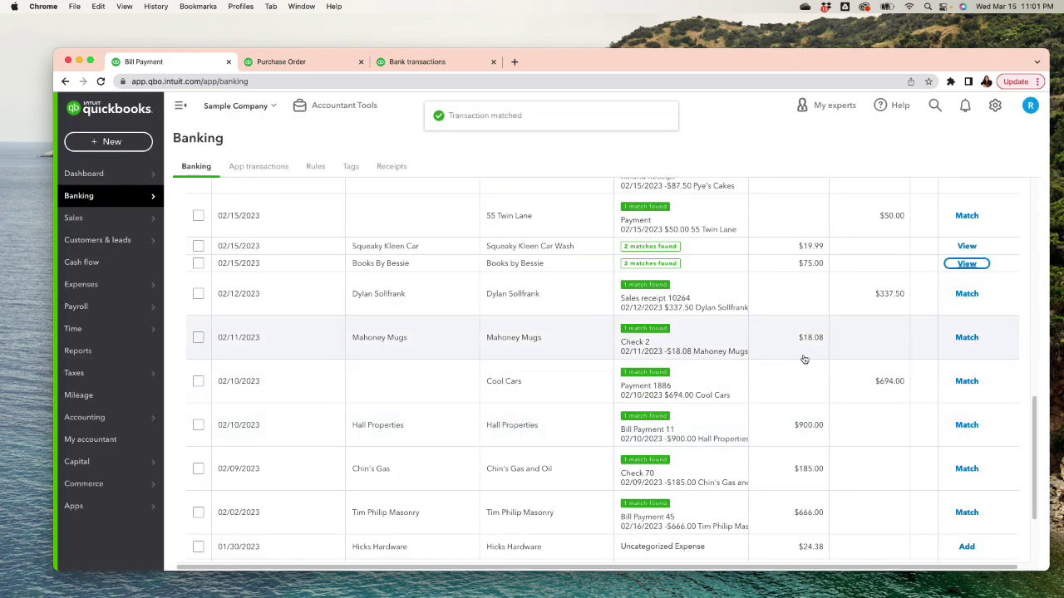
left_click(969, 339)
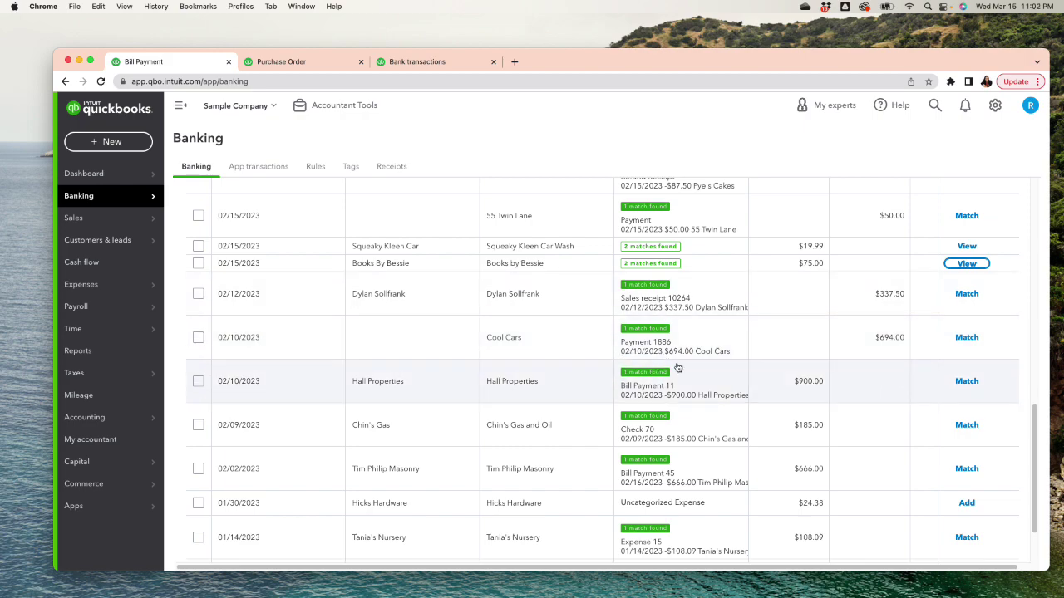
left_click(887, 338)
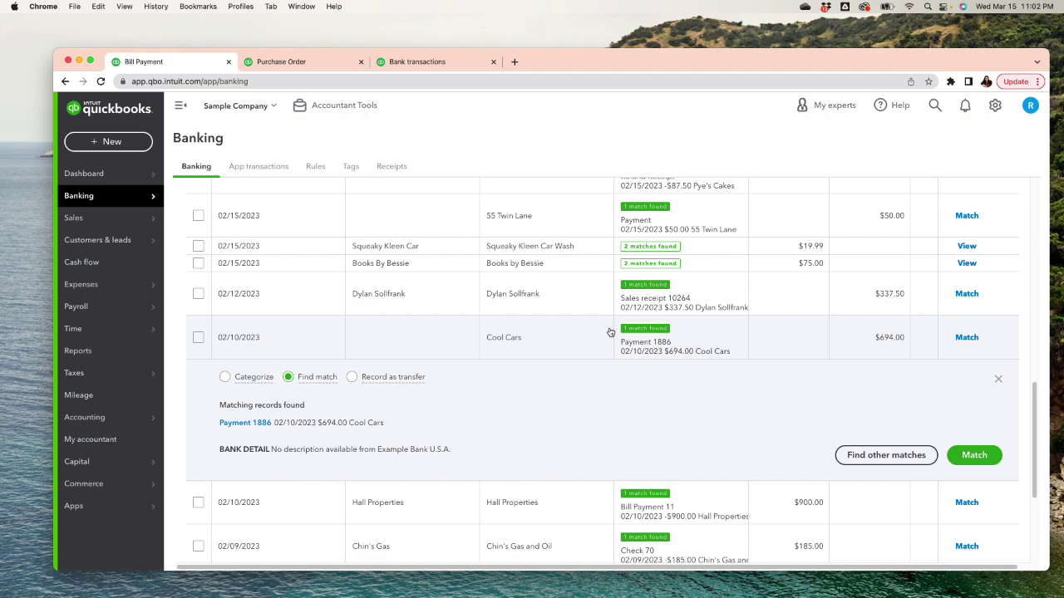
left_click(981, 462)
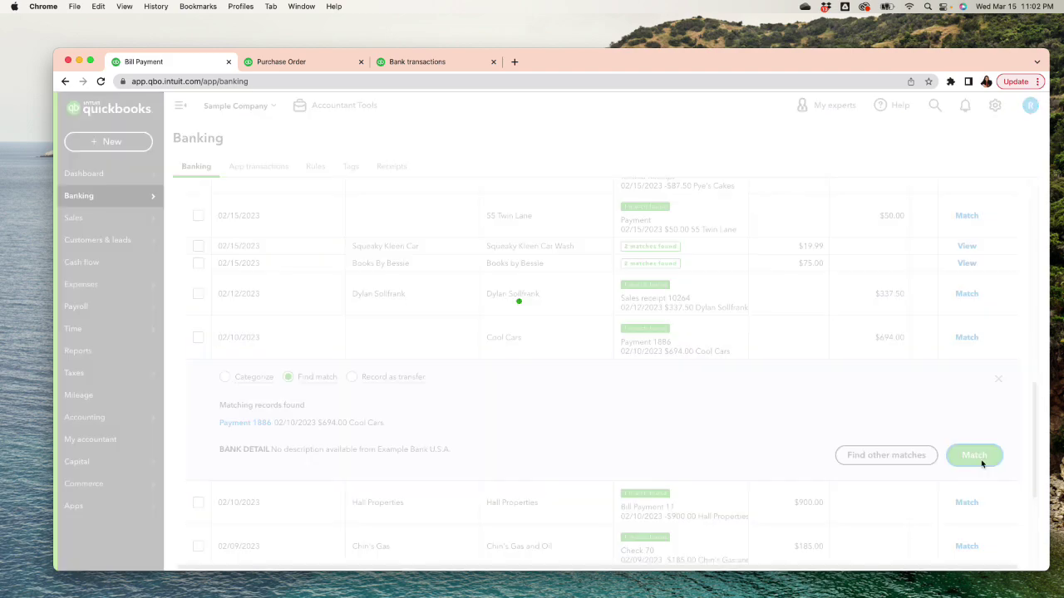